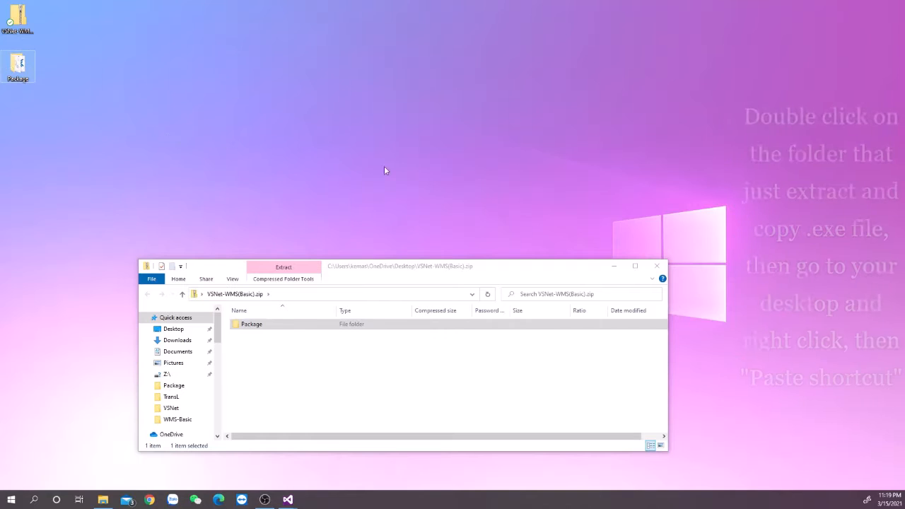
Step: Create a desktop shortcut to WMS-Basic.exe from the extracted Package folder and close that folder's window
double_click(28, 71)
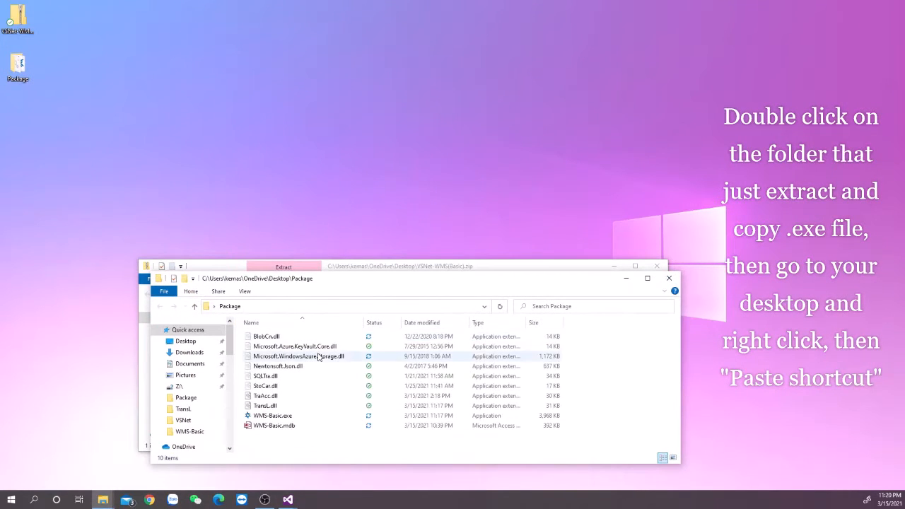
click(270, 417)
right_click(269, 417)
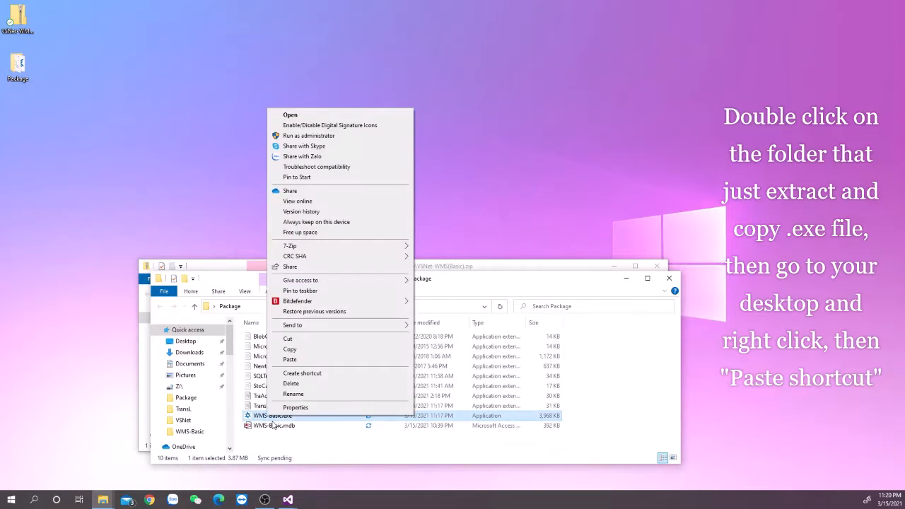
click(315, 349)
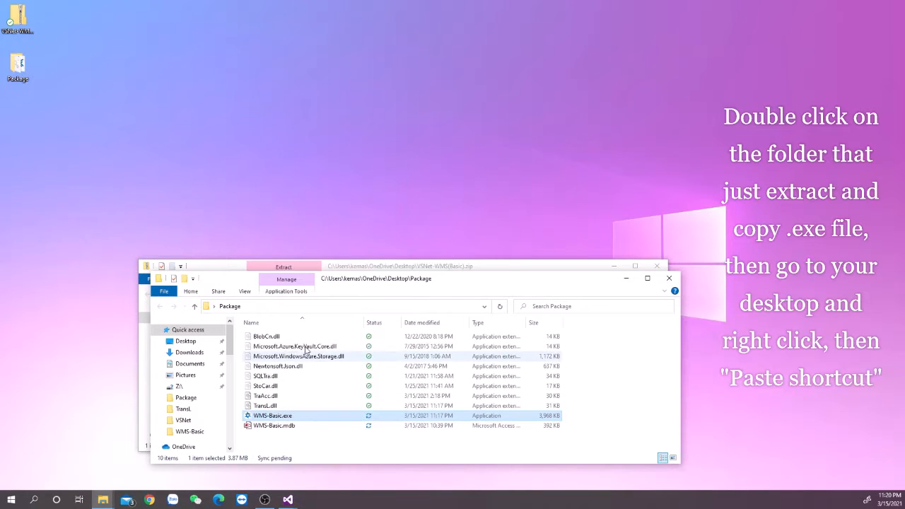
right_click(18, 108)
click(57, 157)
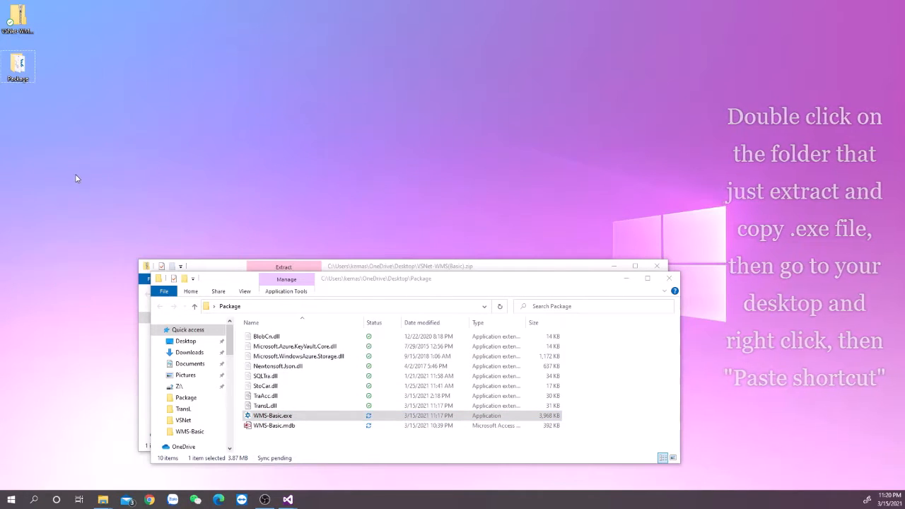
click(668, 278)
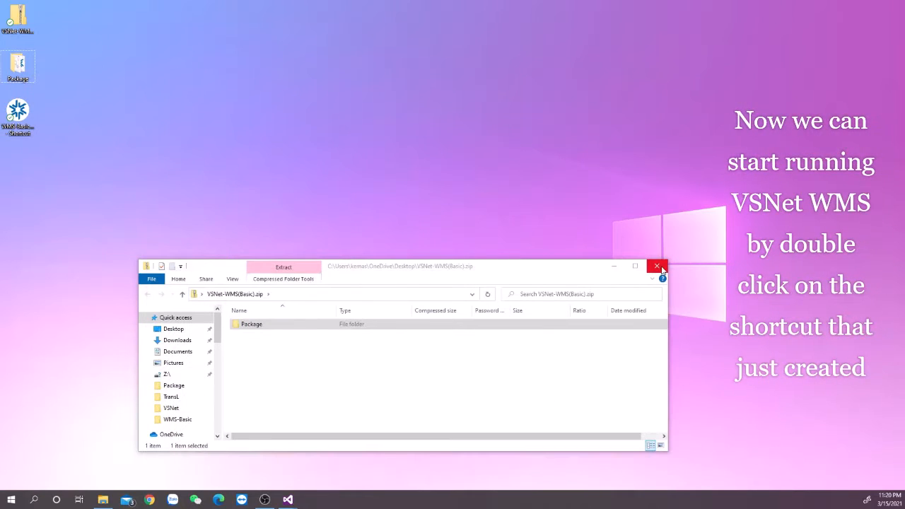
Step: Launch VSNet WMS from the new desktop shortcut, closing the leftover zip window and dismissing the database location message
double_click(32, 126)
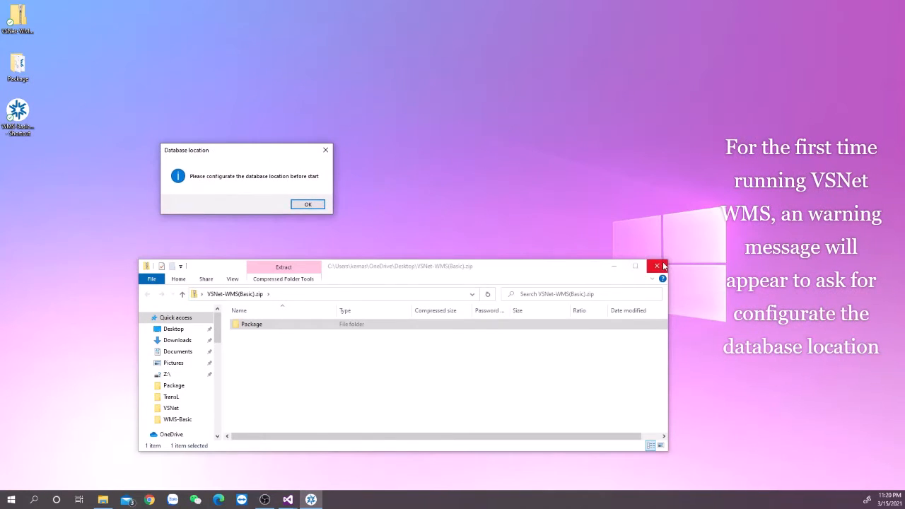
click(658, 266)
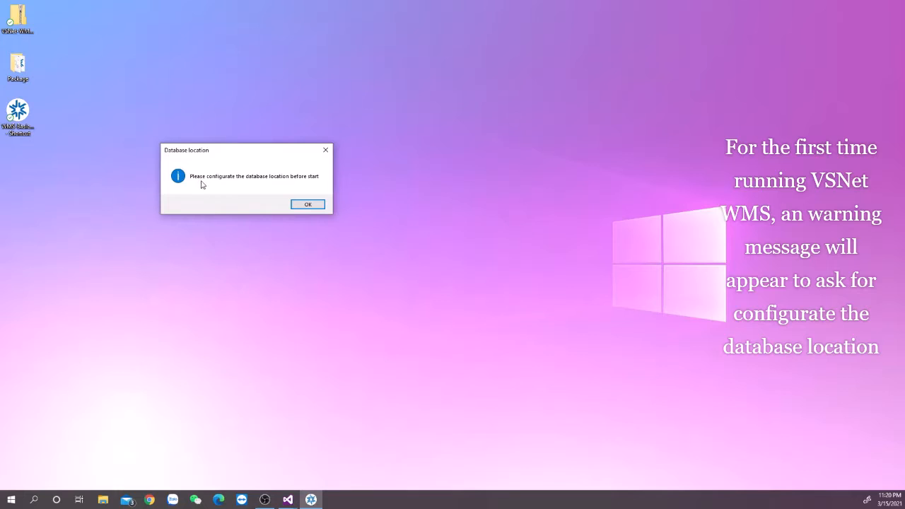
click(308, 204)
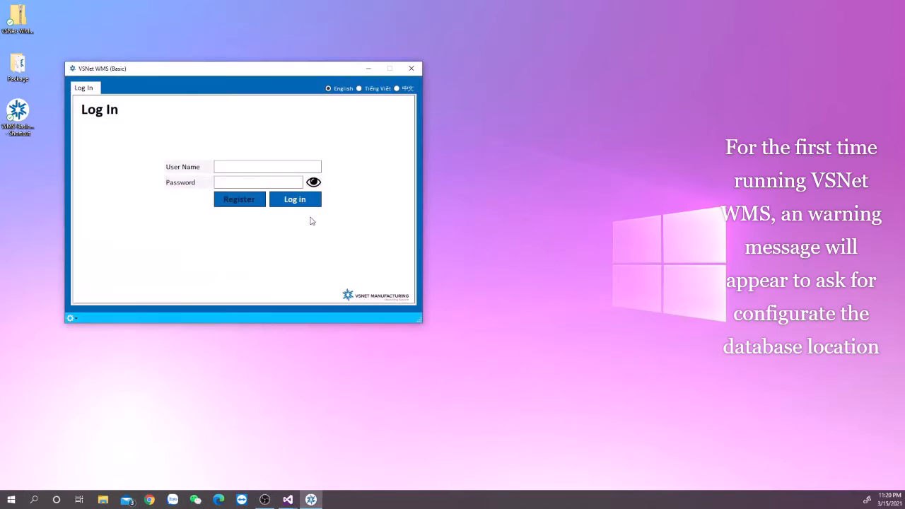
Step: Set the application's database to WMS-Basic.mdb from the Package folder on the Desktop
click(72, 319)
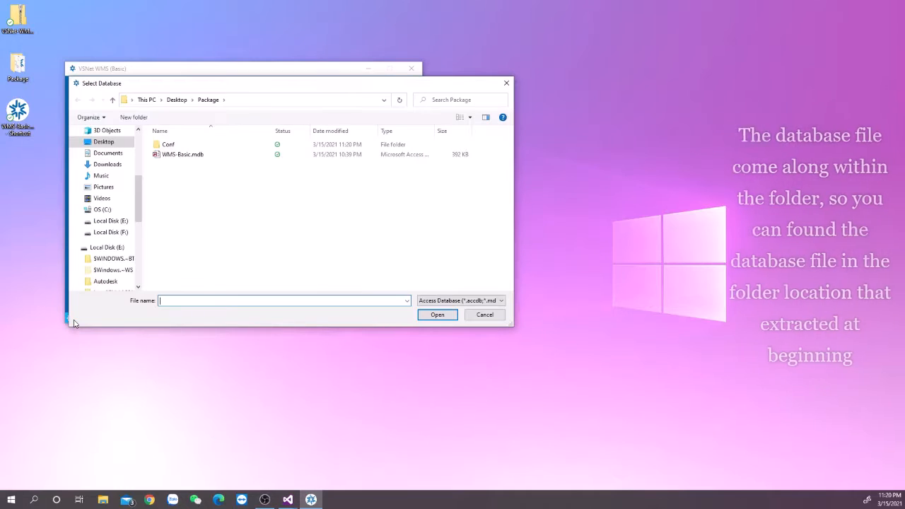
click(148, 101)
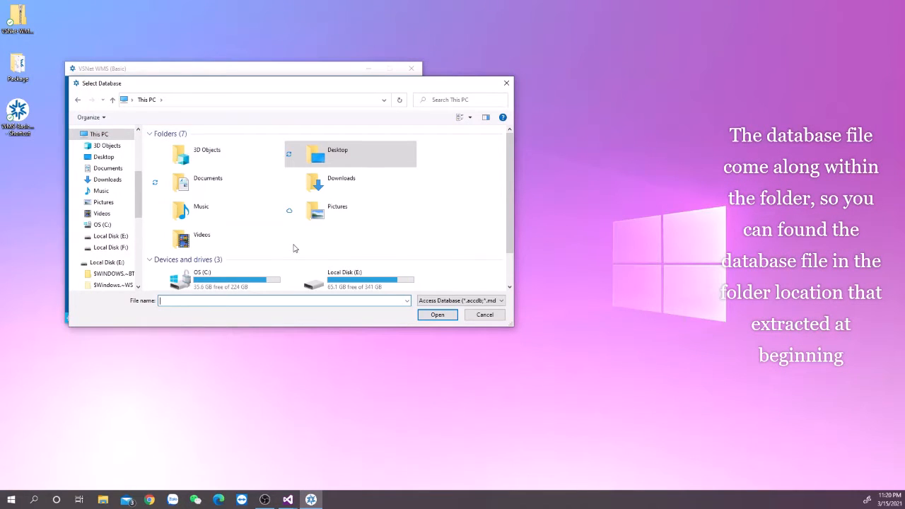
double_click(336, 161)
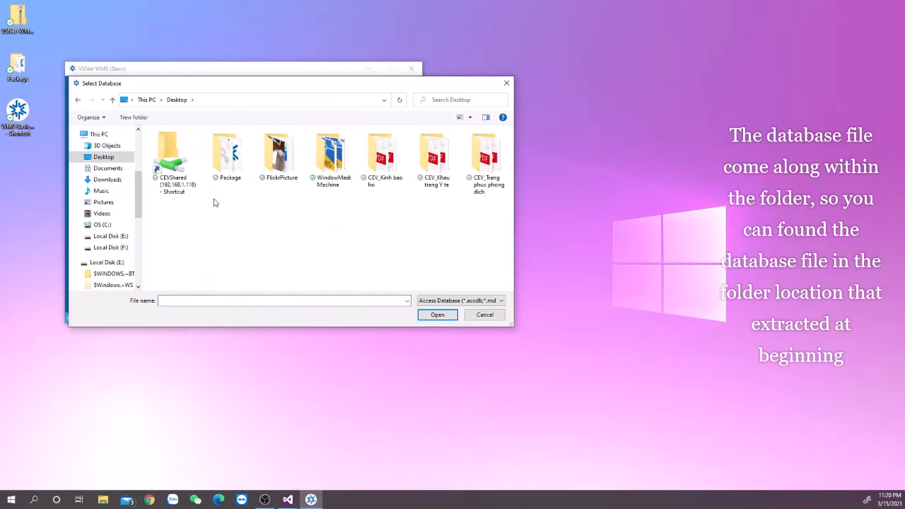
double_click(230, 172)
click(193, 155)
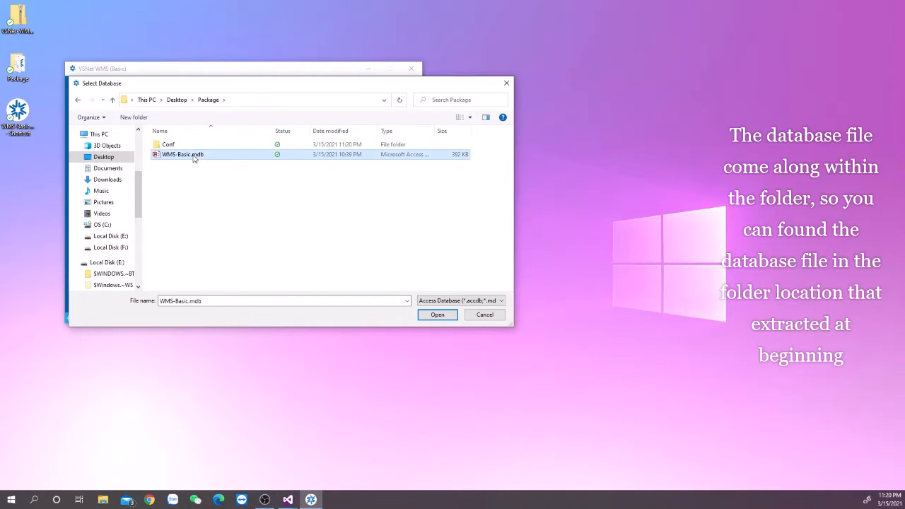
click(437, 314)
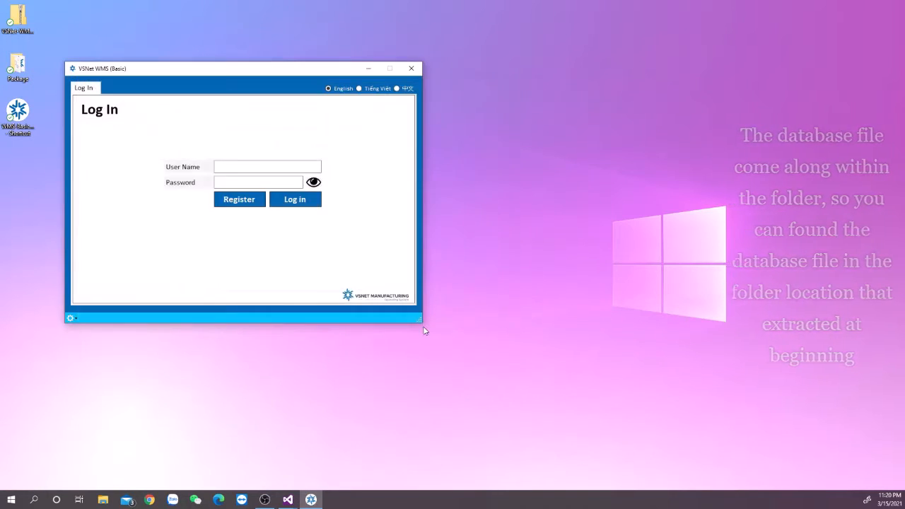
Step: Begin registering a new account, filling in the user name, department IT and the employee number
click(242, 168)
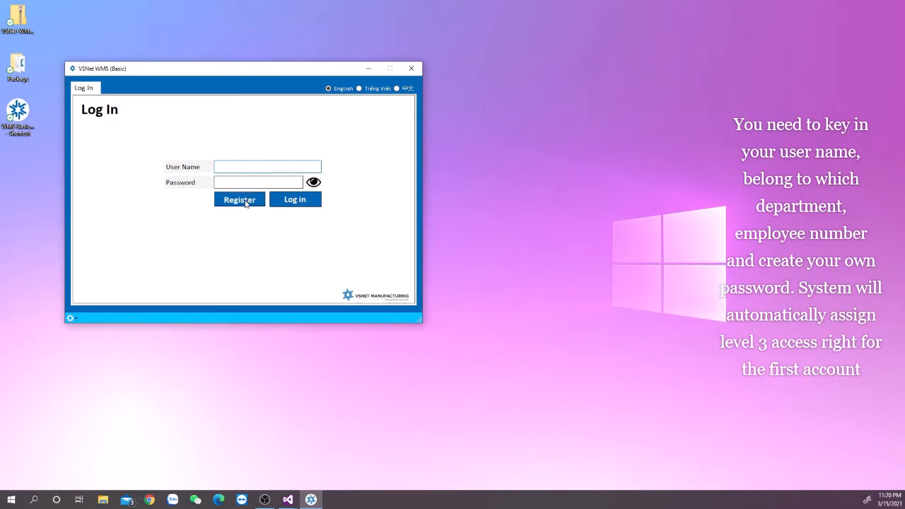
click(239, 199)
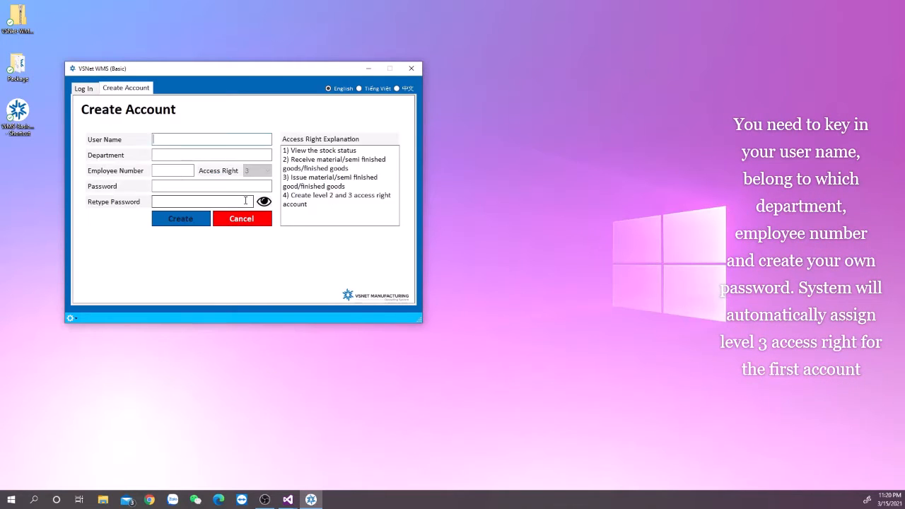
text(Cev)
click(211, 154)
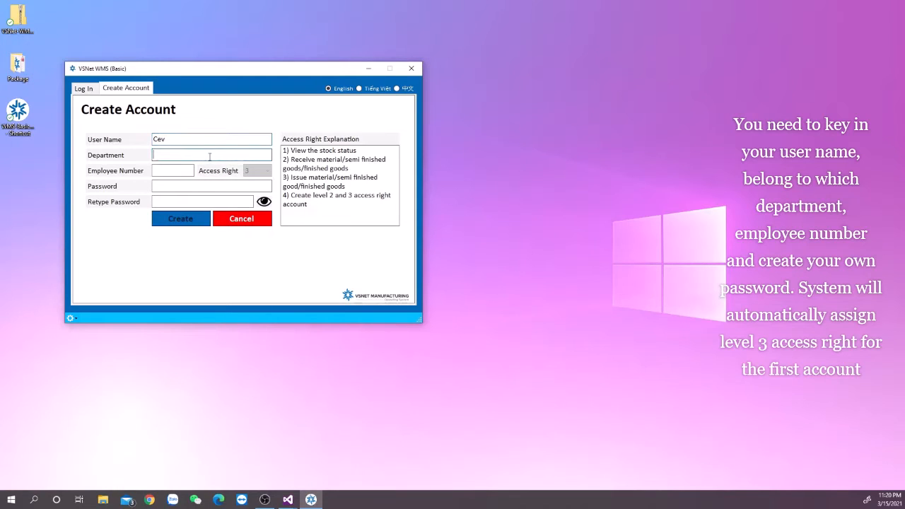
key(Tab)
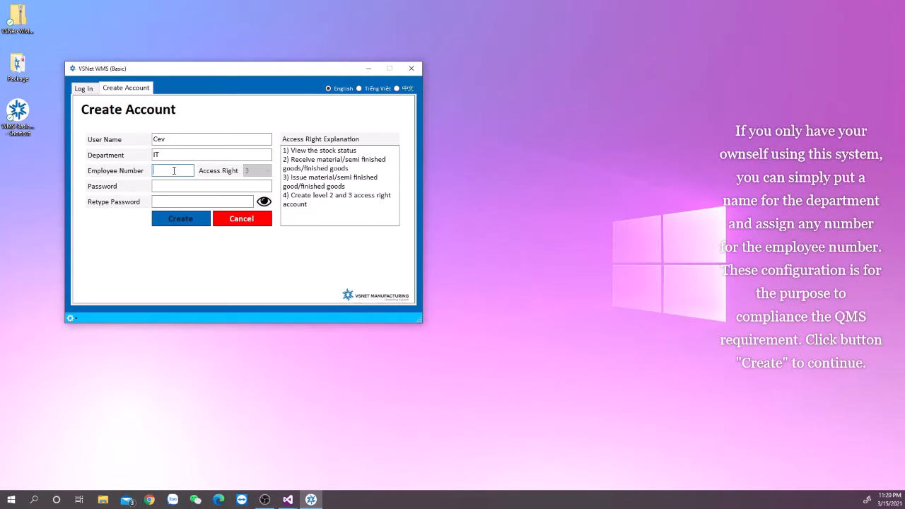
Step: Enter and retype the account password and create the account
click(174, 186)
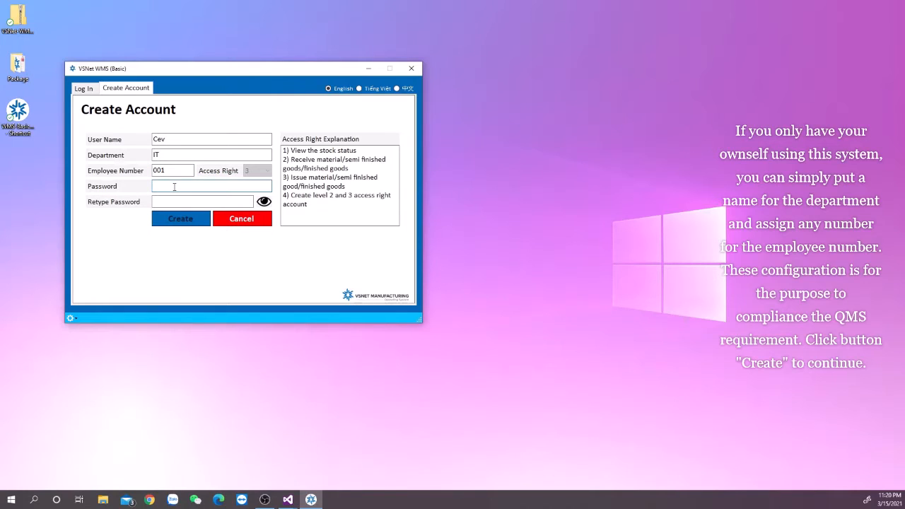
text(******)
click(181, 202)
text(***)
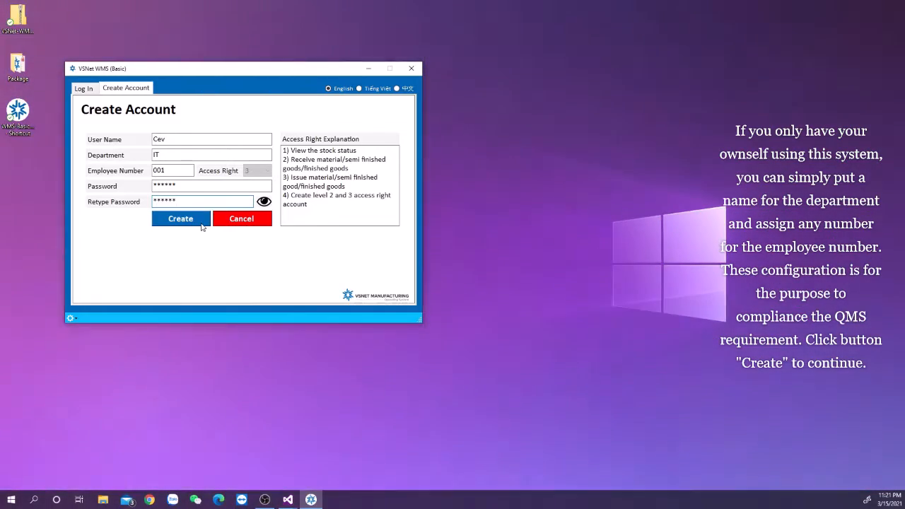
click(198, 220)
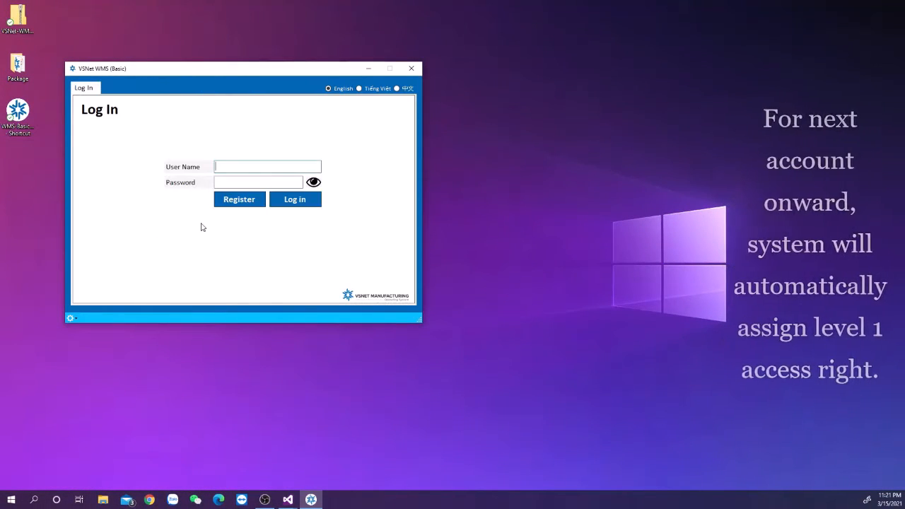
Step: Log in with the user name and password of the newly created account
click(238, 201)
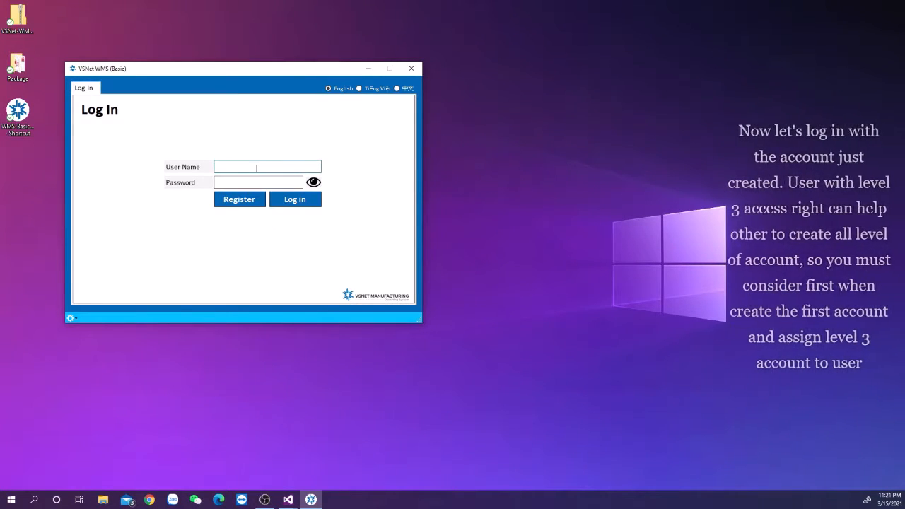
text(cev)
click(258, 179)
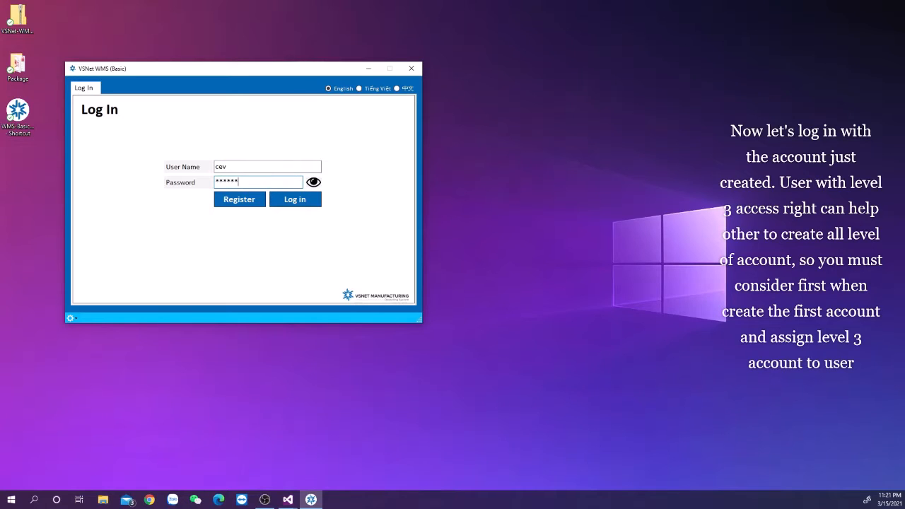
click(280, 201)
Step: Examine the permissions explained for access right levels 2 and 3 in the account creation form, and cancel the form
click(240, 200)
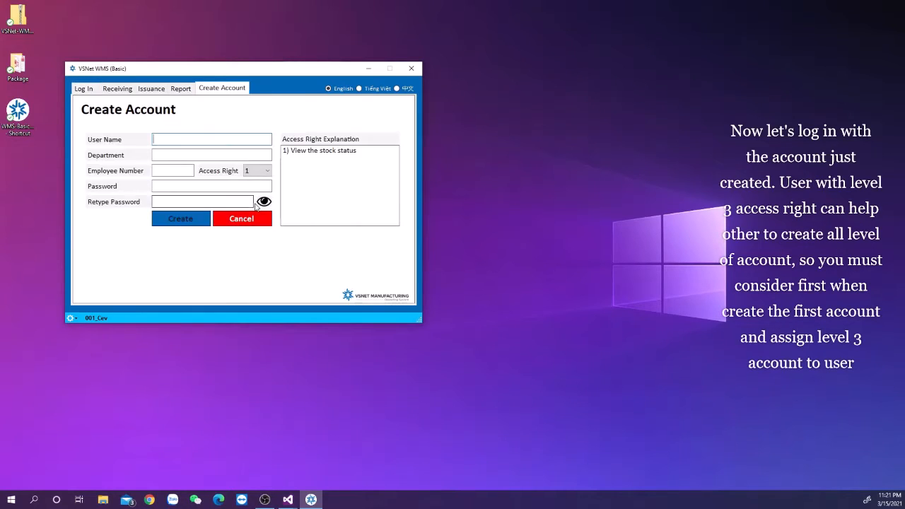
click(259, 171)
click(257, 189)
click(259, 170)
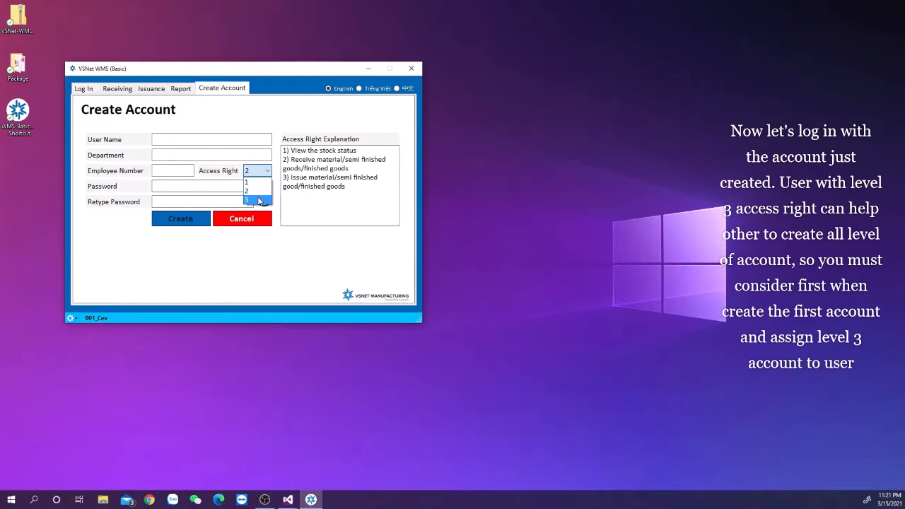
click(256, 199)
click(259, 170)
click(256, 189)
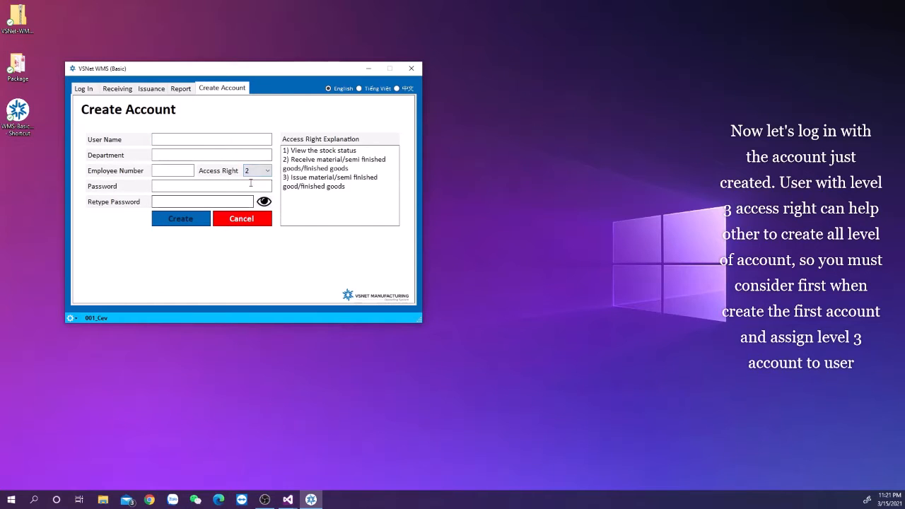
click(259, 170)
click(255, 199)
click(241, 219)
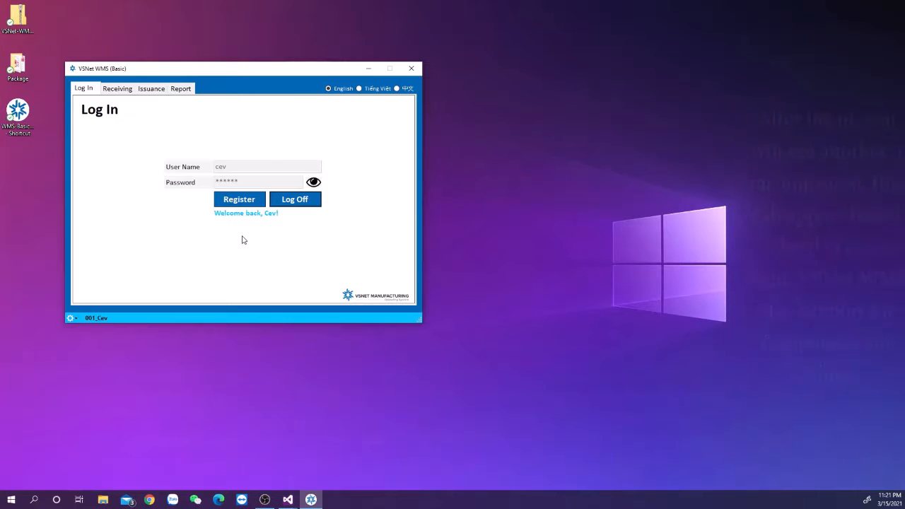
Step: Look through the Receiving, Issuance and Report pages available to the logged-in account, ending on Receiving
click(146, 89)
click(180, 89)
click(151, 89)
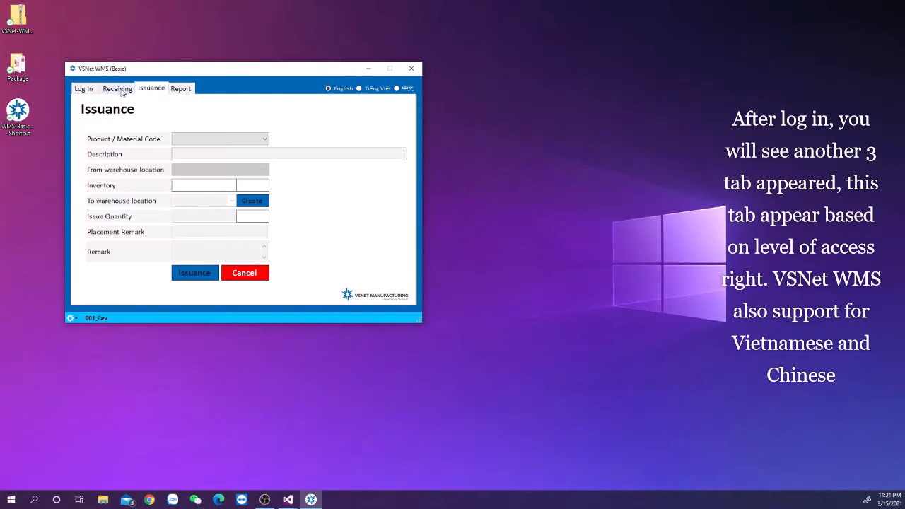
click(117, 90)
click(84, 89)
click(117, 89)
click(149, 90)
click(180, 89)
click(118, 89)
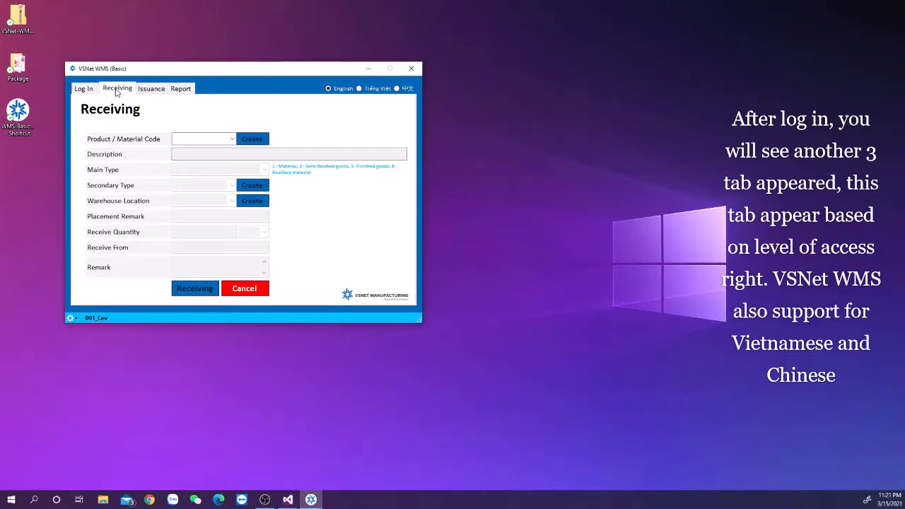
click(83, 89)
click(117, 89)
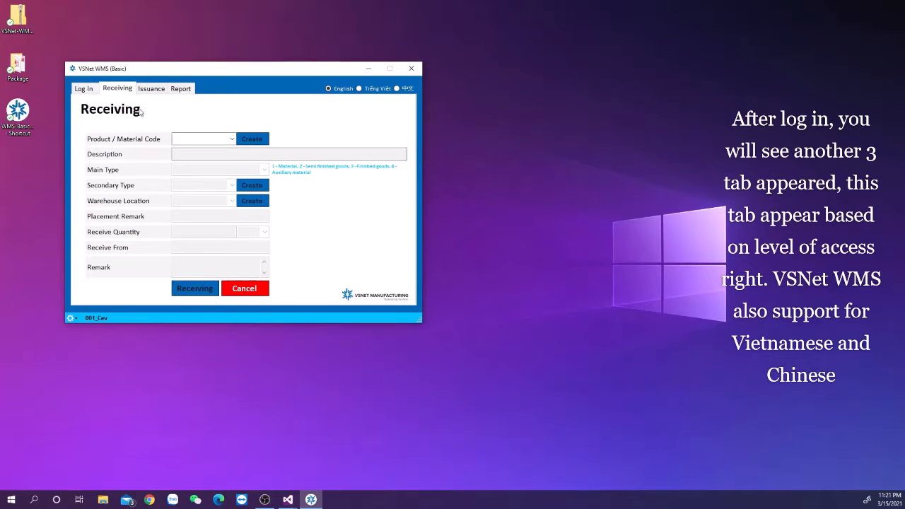
Step: Try the Vietnamese and Chinese interface languages on the Receiving page and return to English
click(359, 89)
click(397, 89)
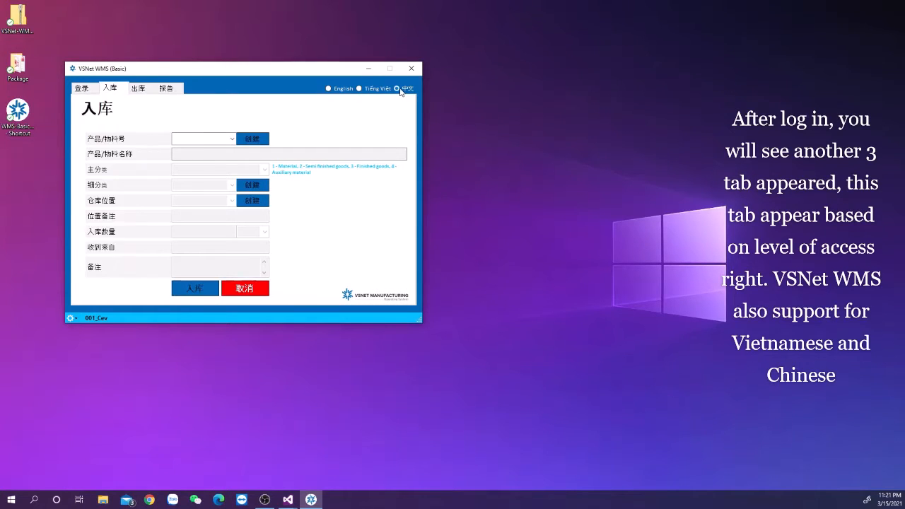
click(337, 90)
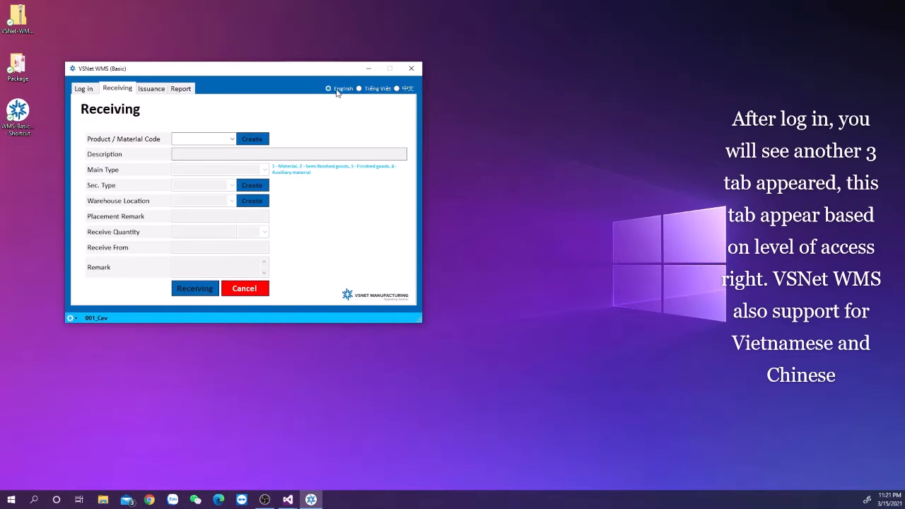
click(362, 92)
click(400, 91)
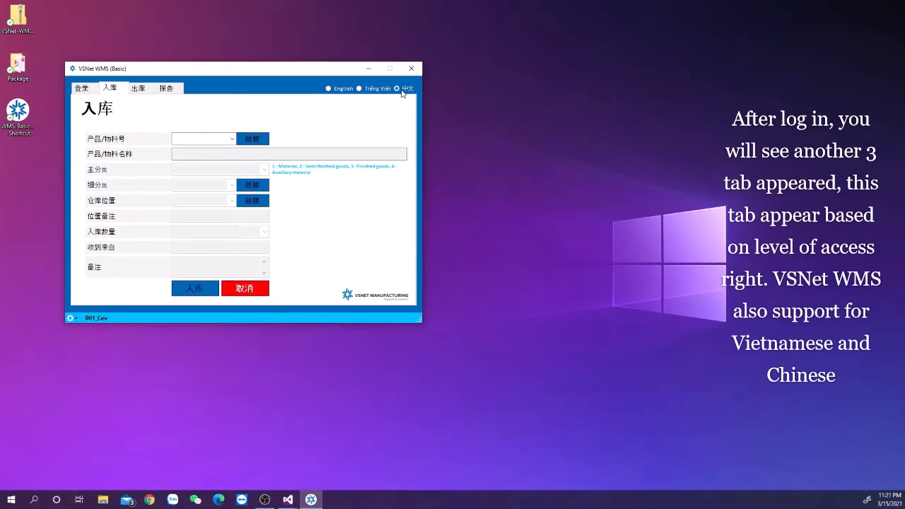
click(328, 88)
Step: Enter PC001 as the product / material code on the Receiving page and submit it for lookup
click(209, 137)
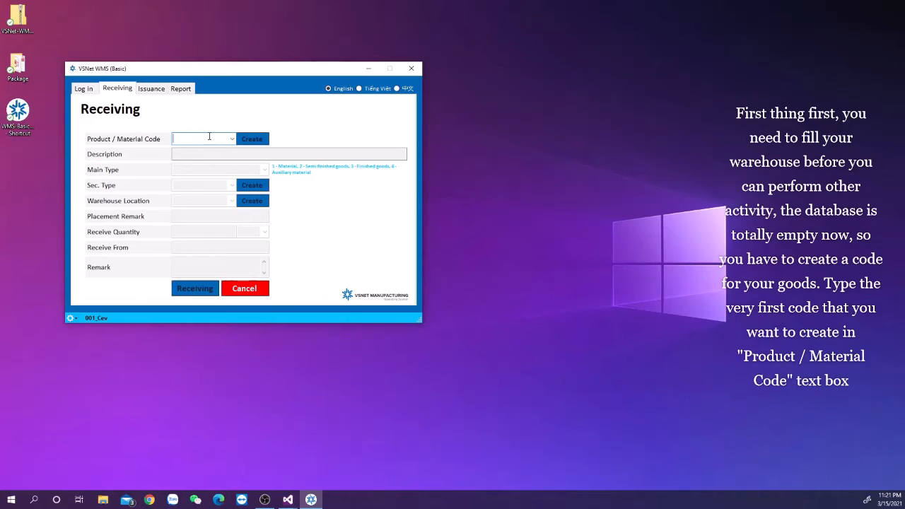
click(235, 142)
click(217, 139)
text(PC001)
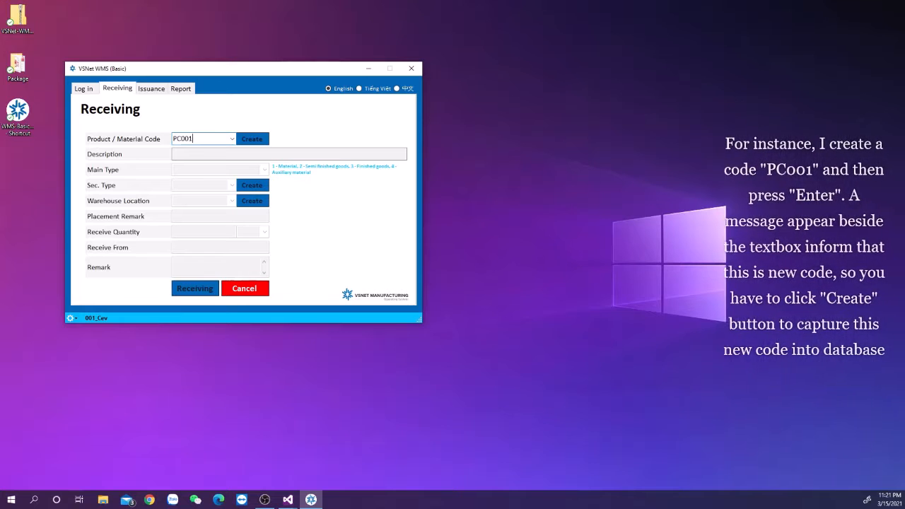
key(Return)
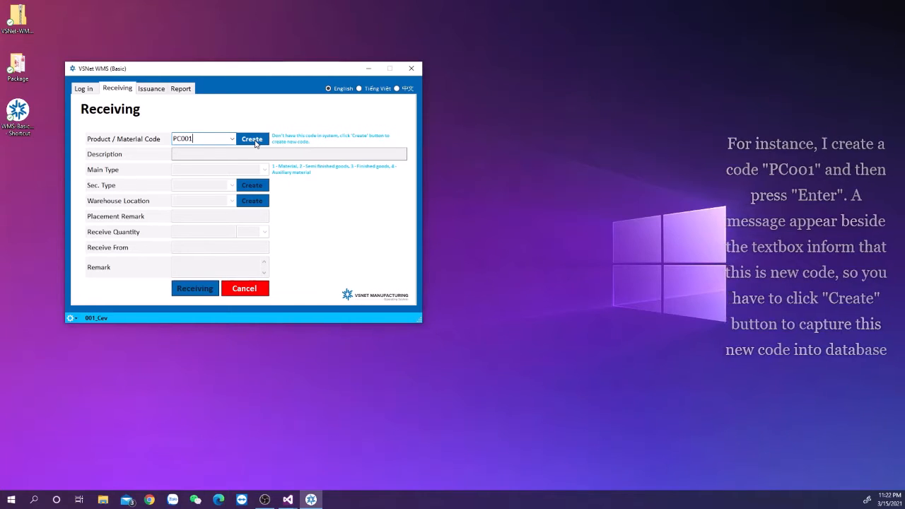
Step: Create PC001 as a new product / material code and enter the description PC Lexan 101
click(256, 143)
click(255, 155)
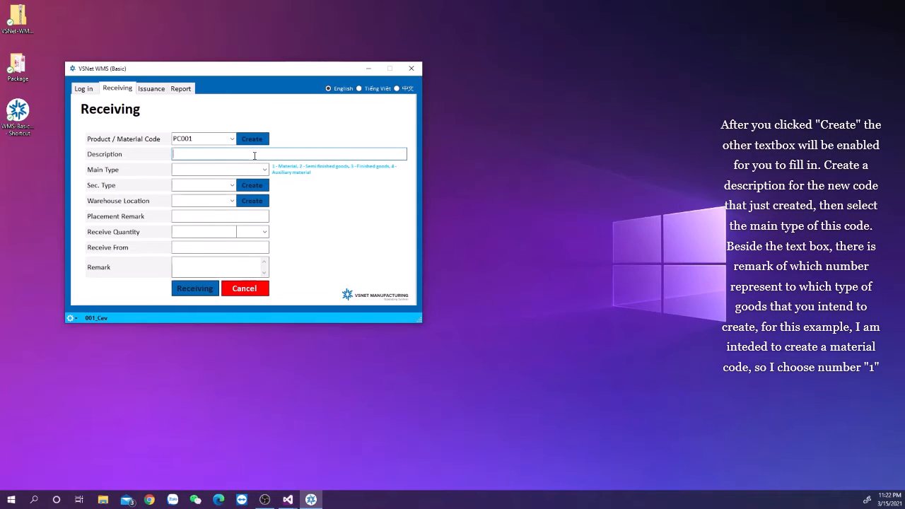
text(PC)
text(Lexan 101)
Step: Classify PC001 as main type 1 with Resin as its secondary type
click(249, 170)
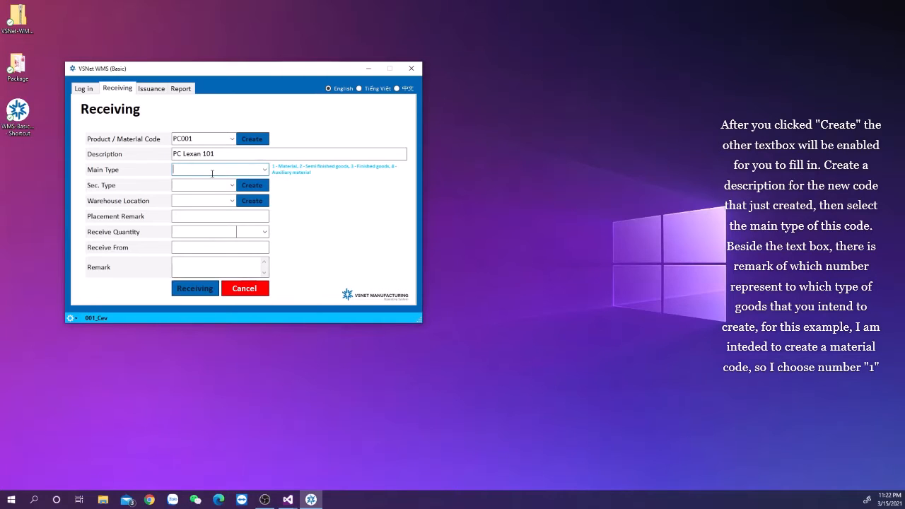
text(Resin)
click(197, 187)
click(264, 170)
click(205, 183)
click(192, 185)
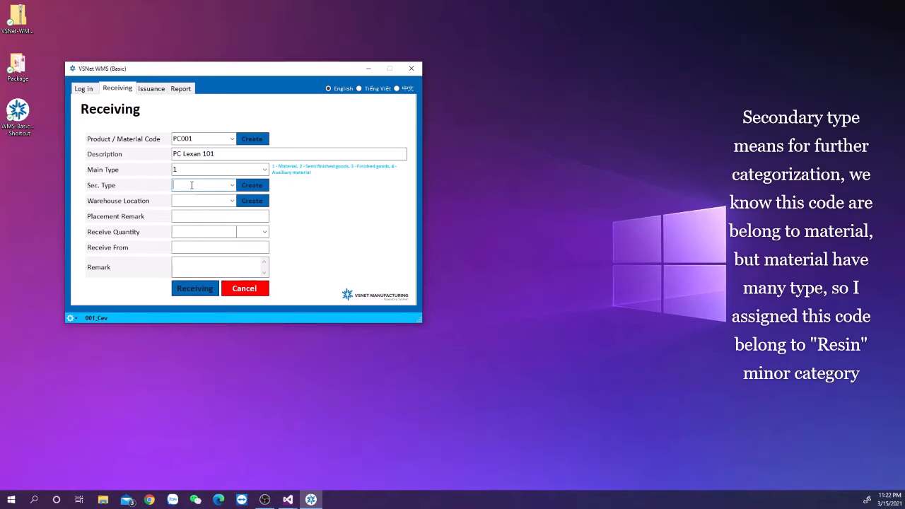
text(esin)
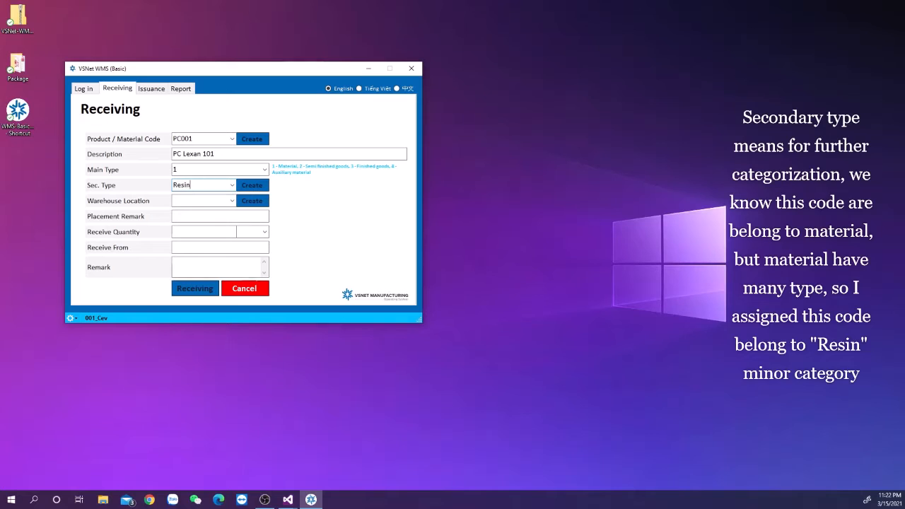
Step: Enter Resin Warehouse as the warehouse location for PC001 and A1 as its placement remark
click(198, 198)
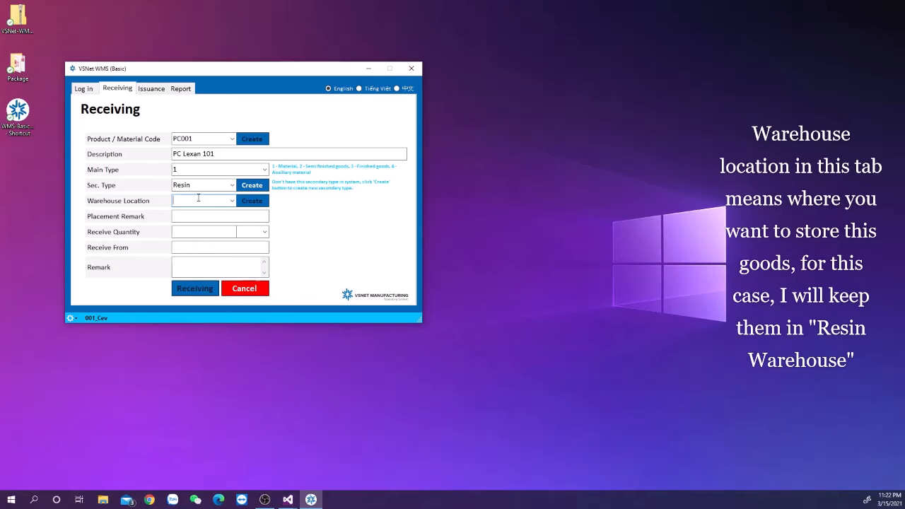
text(Resin Warehouse)
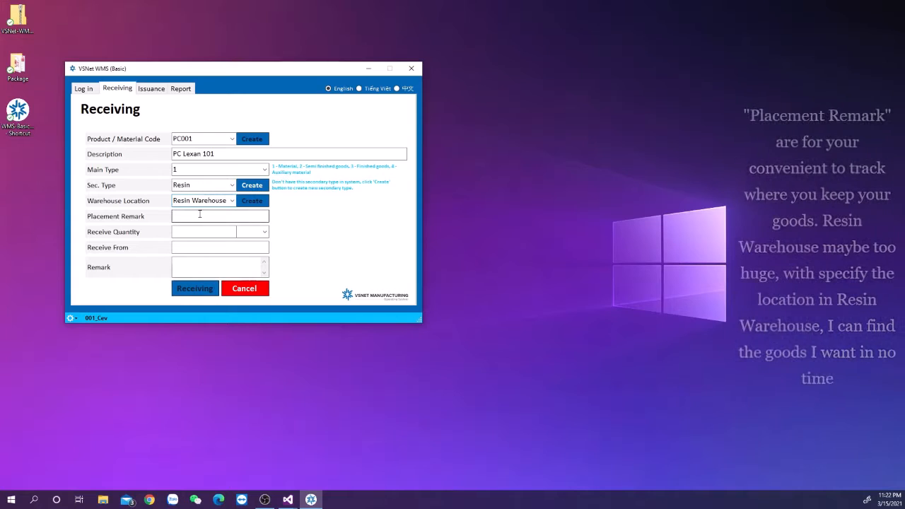
click(200, 215)
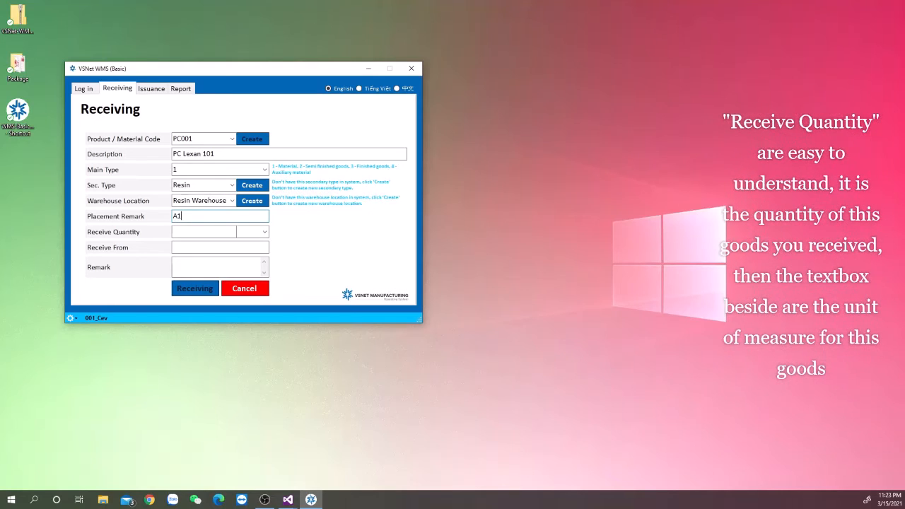
Step: Set the receive quantity for PC001 to 1000 with KG as the unit of measure
click(218, 232)
text(1000)
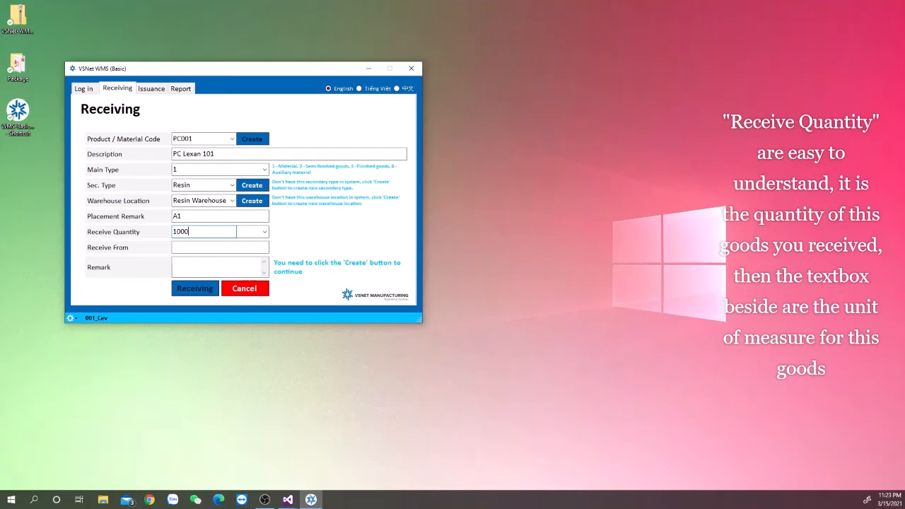
click(245, 234)
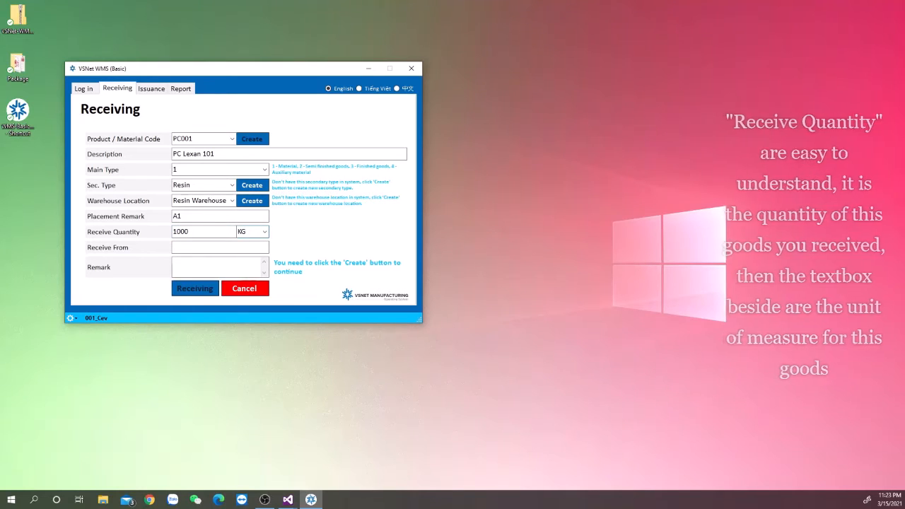
Step: Enter Sabic as the source of the received goods and note the purchase order number in the remark
click(232, 248)
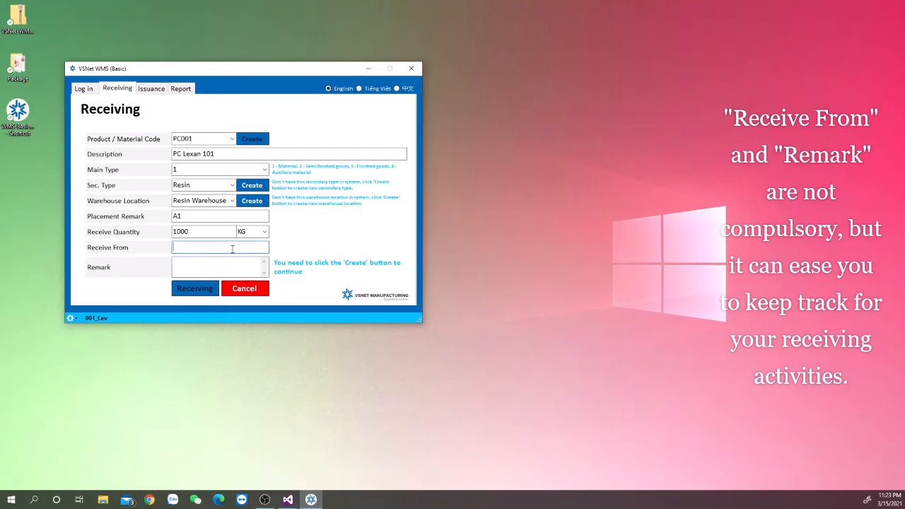
text(Sabic)
text(PO no.: 129-00)
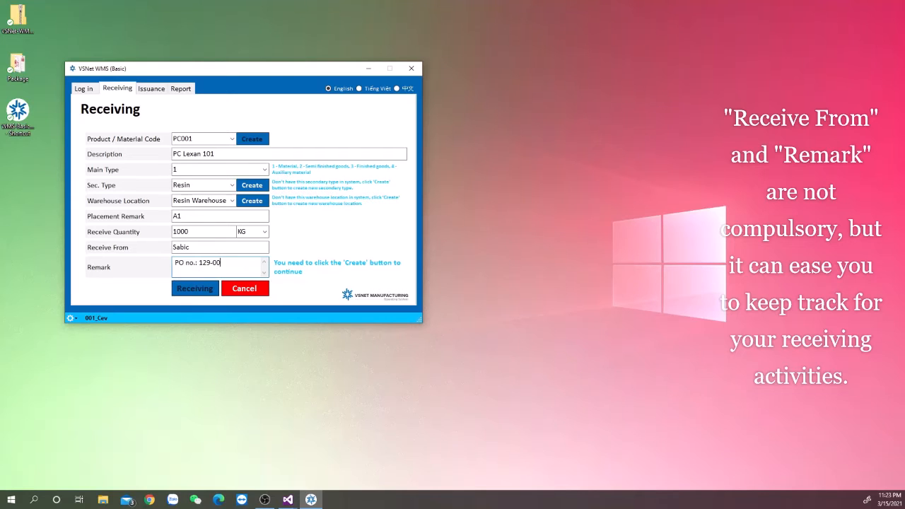
text(1)
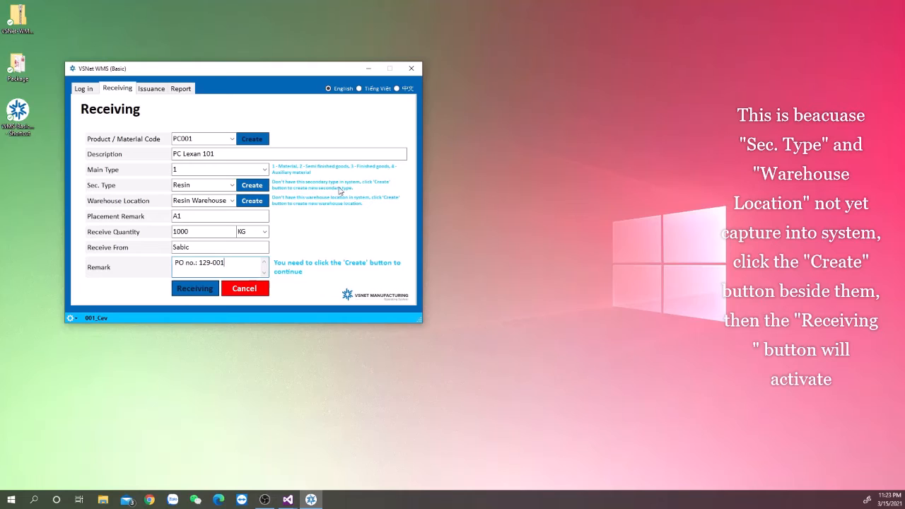
Step: Create the Resin secondary type and Resin Warehouse location in the system, and submit the receiving of PC001
click(258, 187)
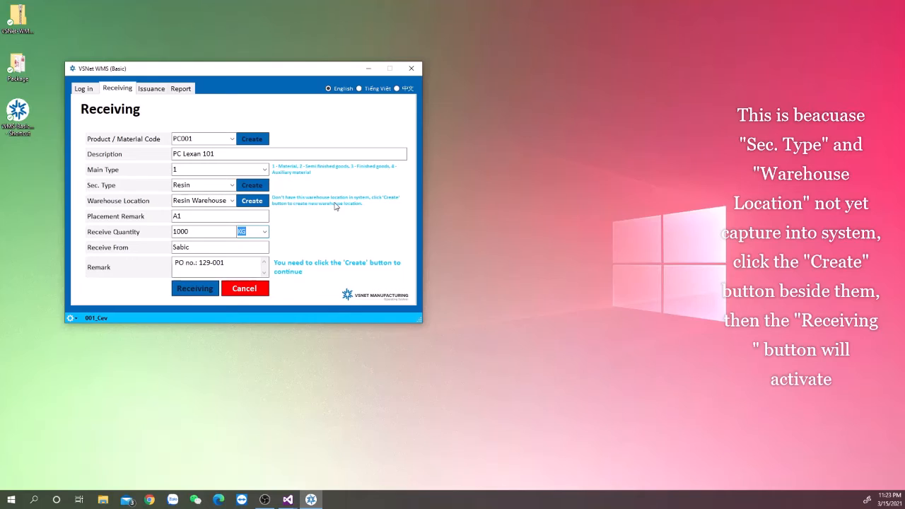
click(259, 203)
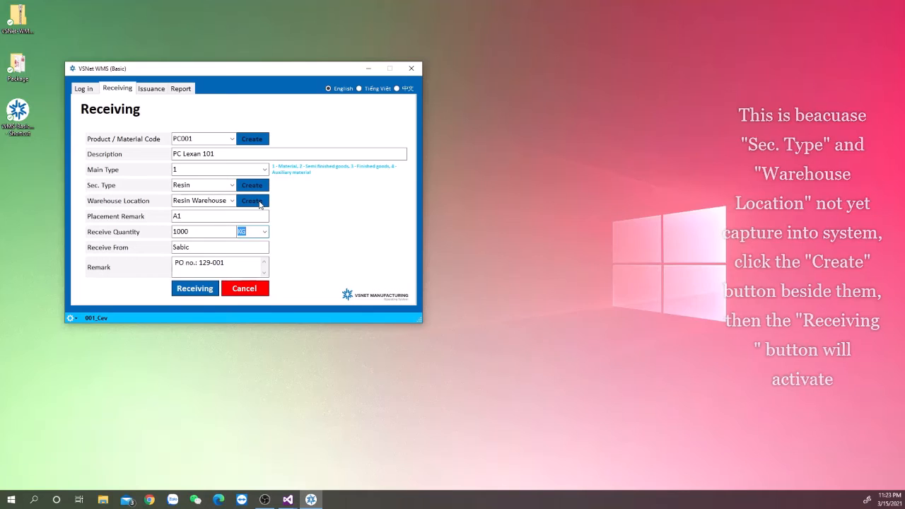
click(202, 293)
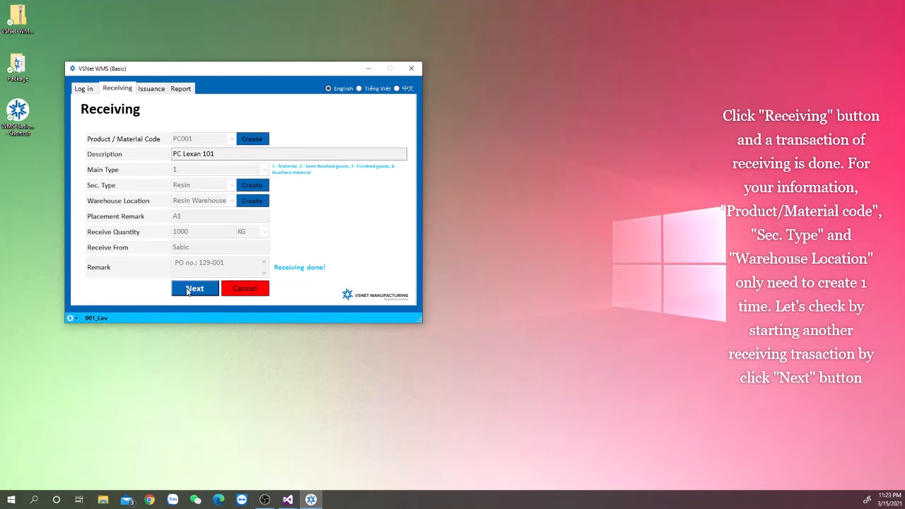
Step: Start another receiving transaction and create code ABS001 with the description Toray ABS Black
click(190, 288)
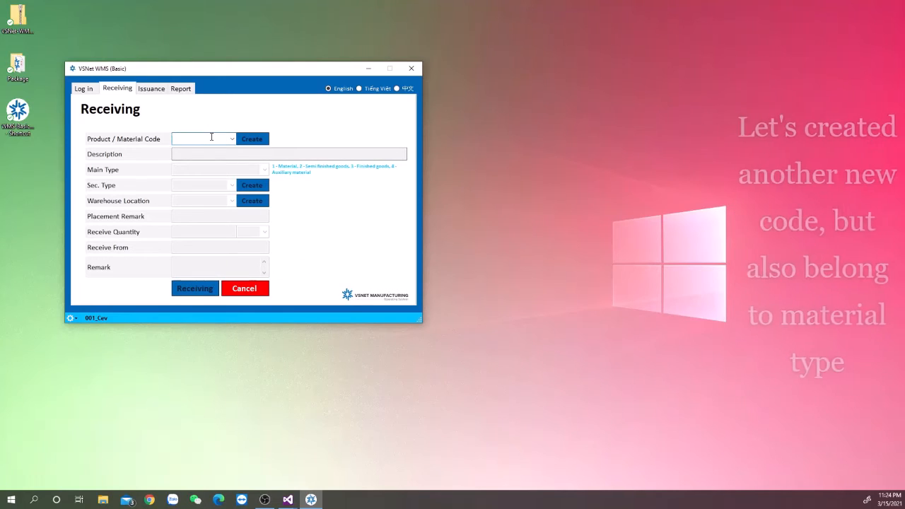
text(ABS001)
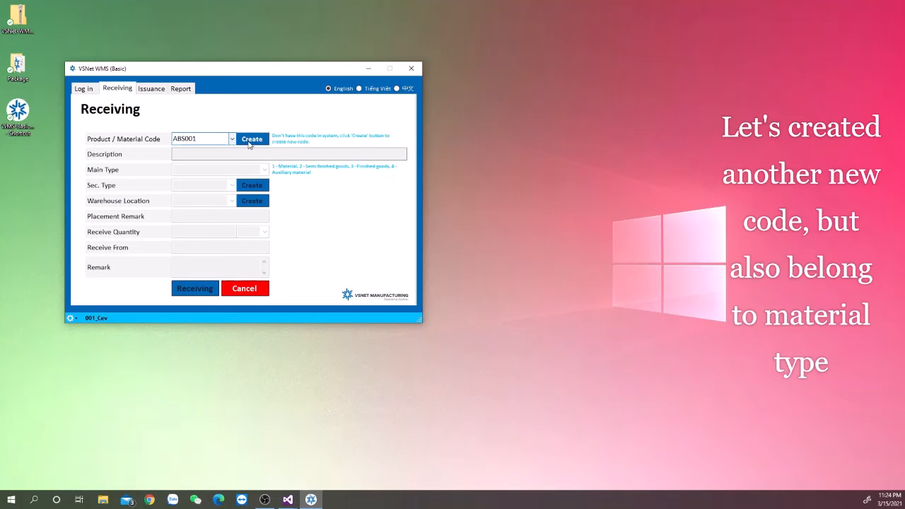
click(248, 140)
text(Toray )
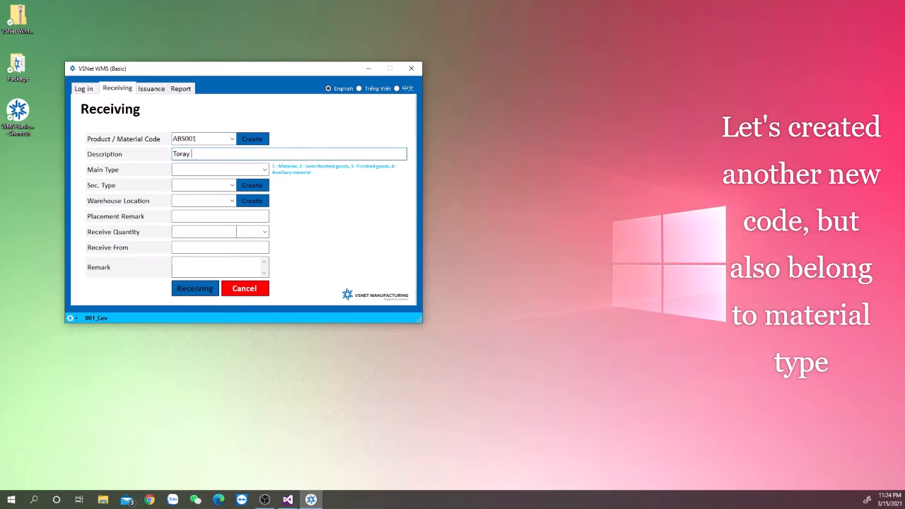
text(ABS Black)
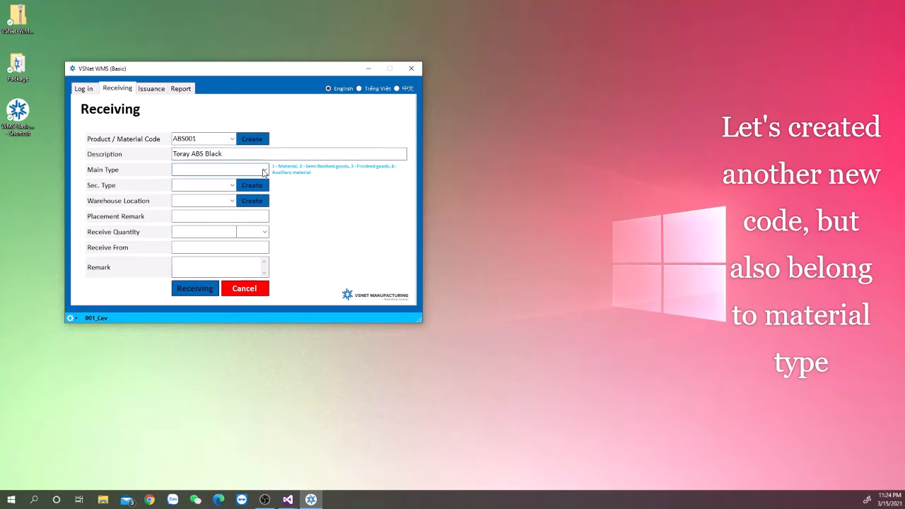
Step: Classify ABS001 as main type 1 and secondary type Resin, stored in the existing Resin Warehouse location
click(263, 171)
click(222, 184)
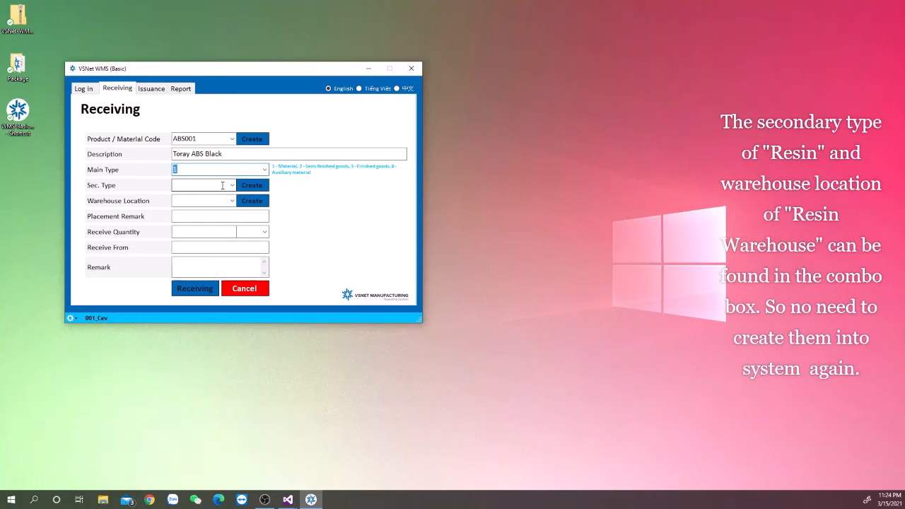
click(229, 185)
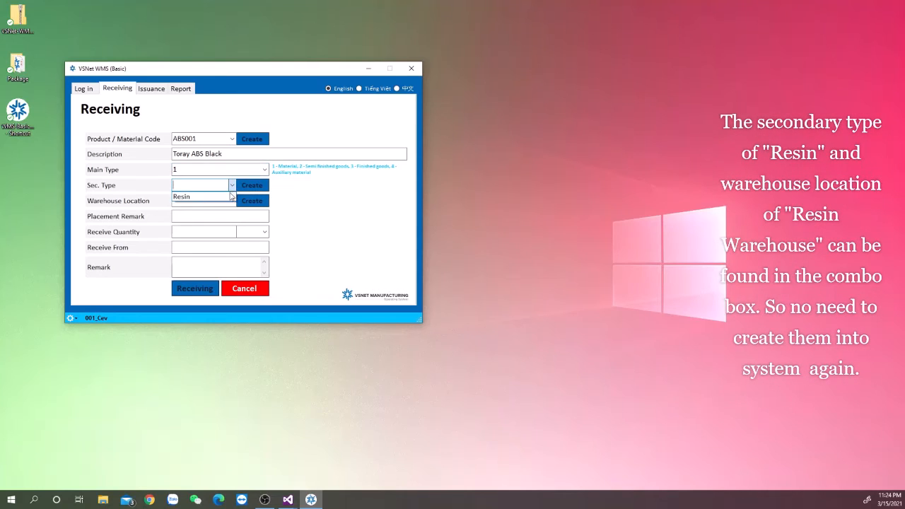
click(229, 197)
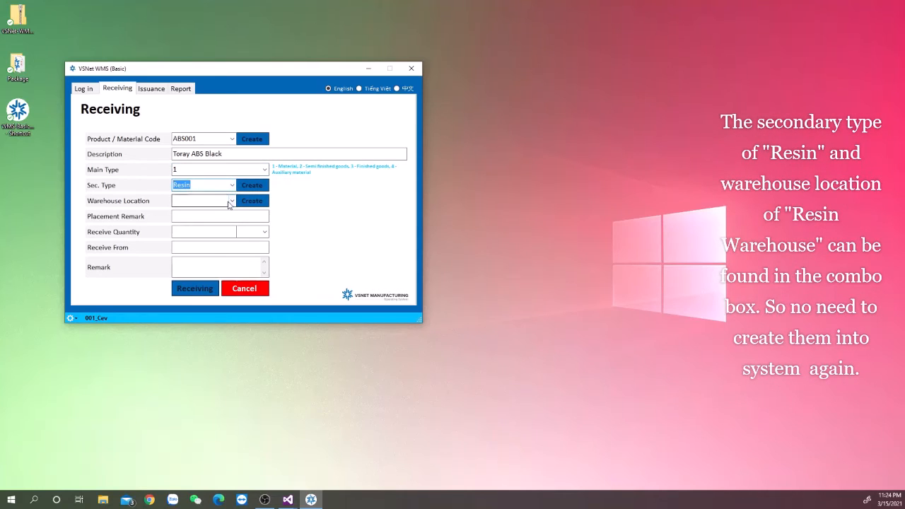
click(231, 201)
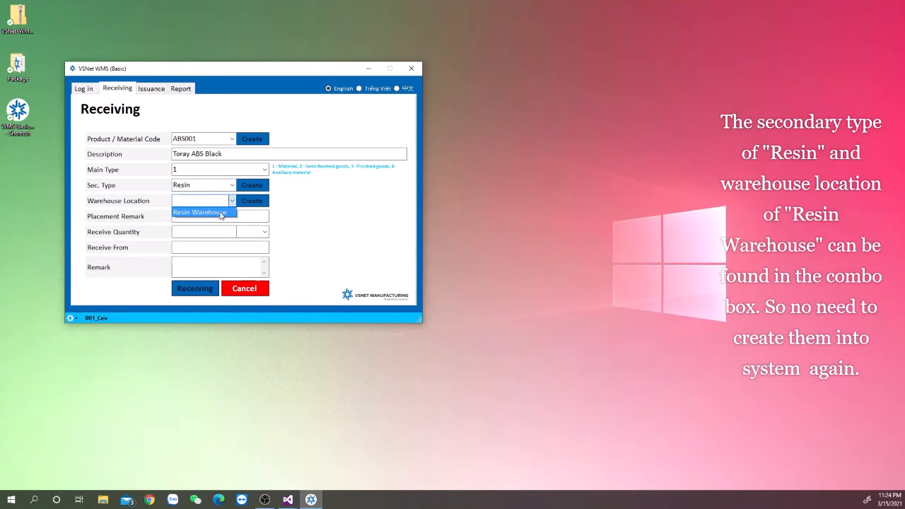
click(221, 214)
Step: Set the placement remark for ABS001 to B1 and the receive quantity to 1250 KG
click(212, 216)
text(B1)
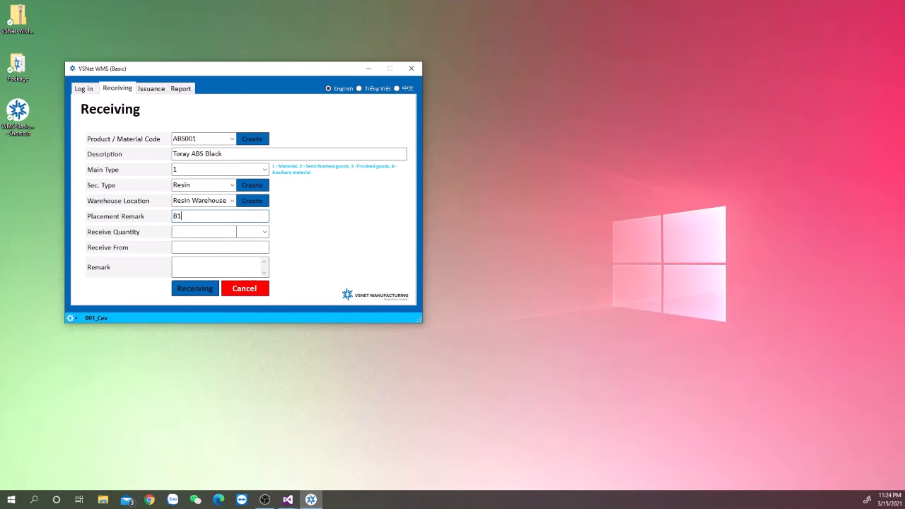
click(218, 232)
text(1250)
key(Tab)
text(KG)
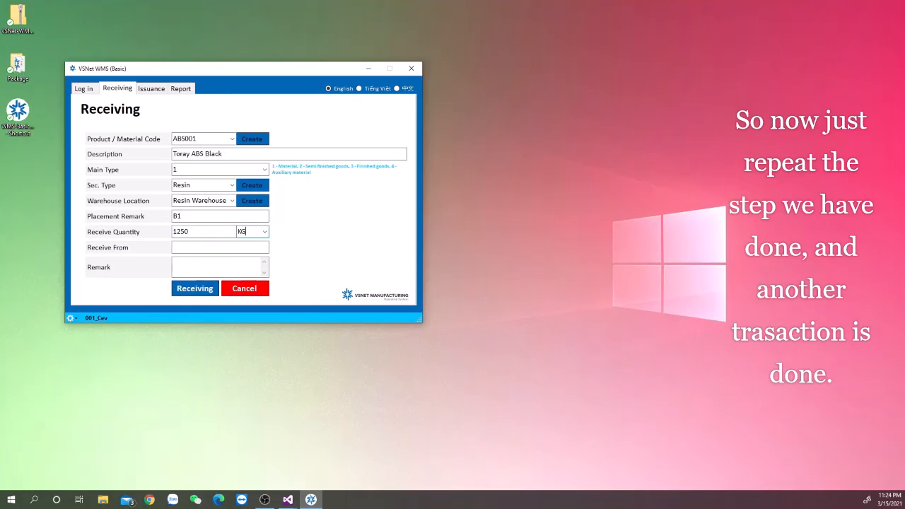
Step: Enter Toray as the source with the purchase order number as the remark, and submit the receiving of ABS001
click(205, 247)
text(Toray)
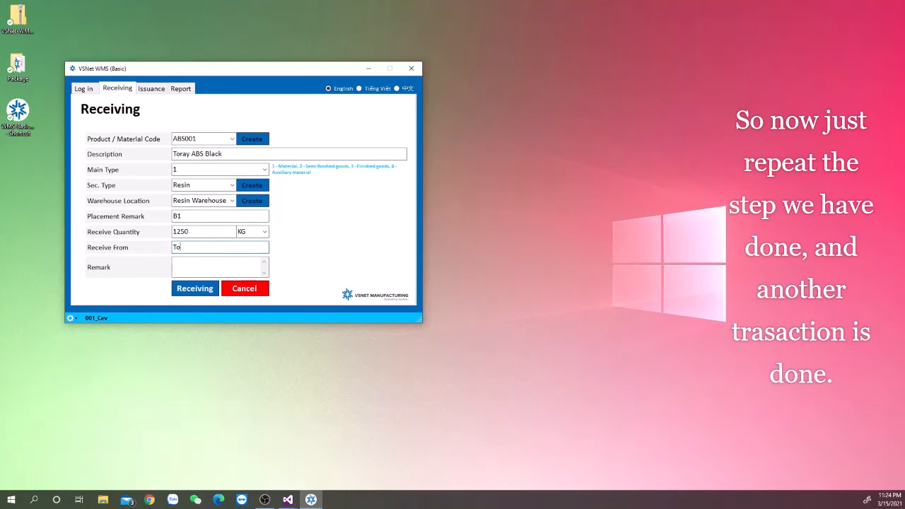
click(201, 267)
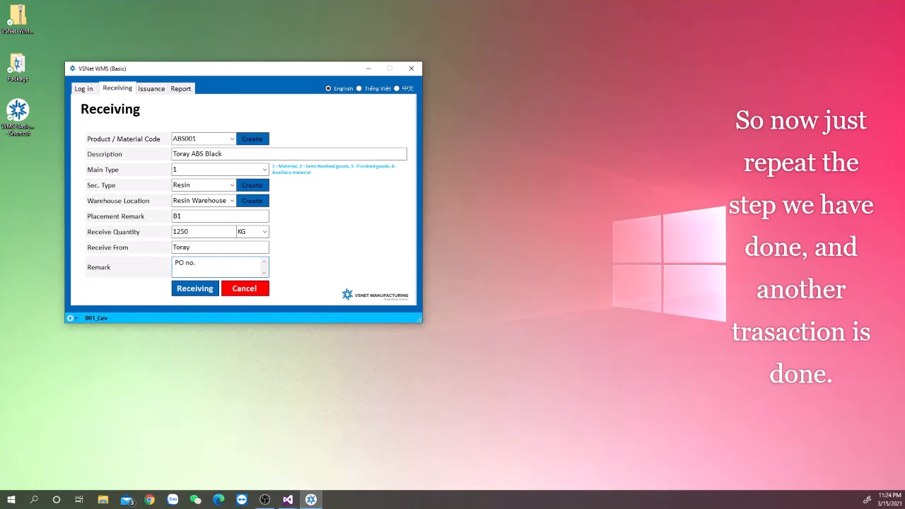
text(PO no. 001-001)
click(188, 290)
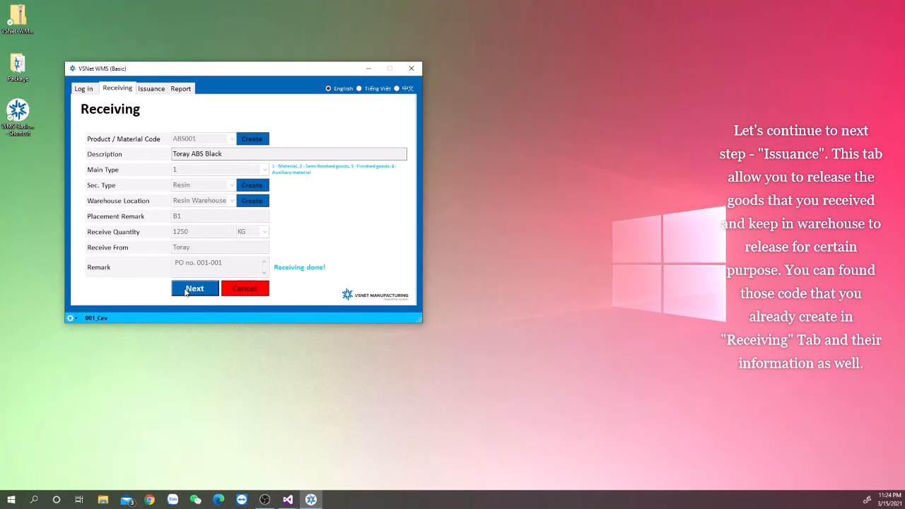
Step: Begin an issuance of PC001 with Resin Warehouse as the location it is released from
click(161, 88)
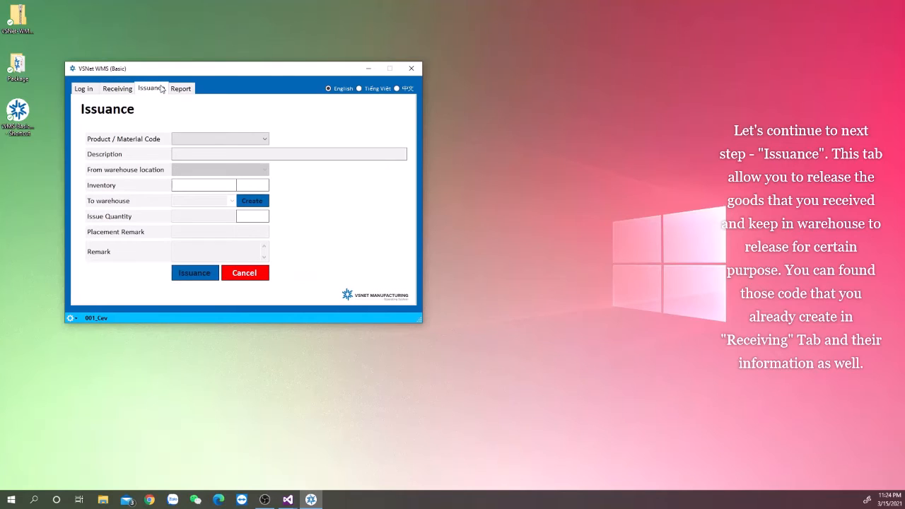
click(214, 137)
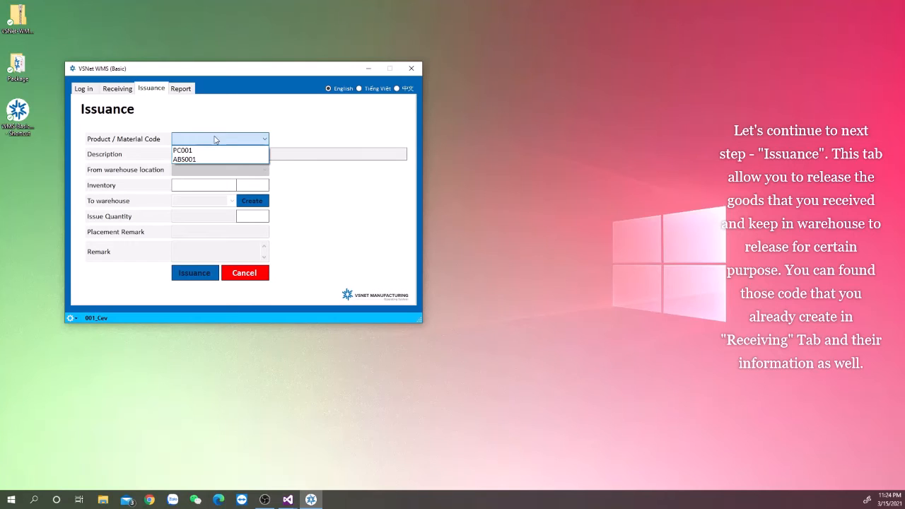
click(212, 150)
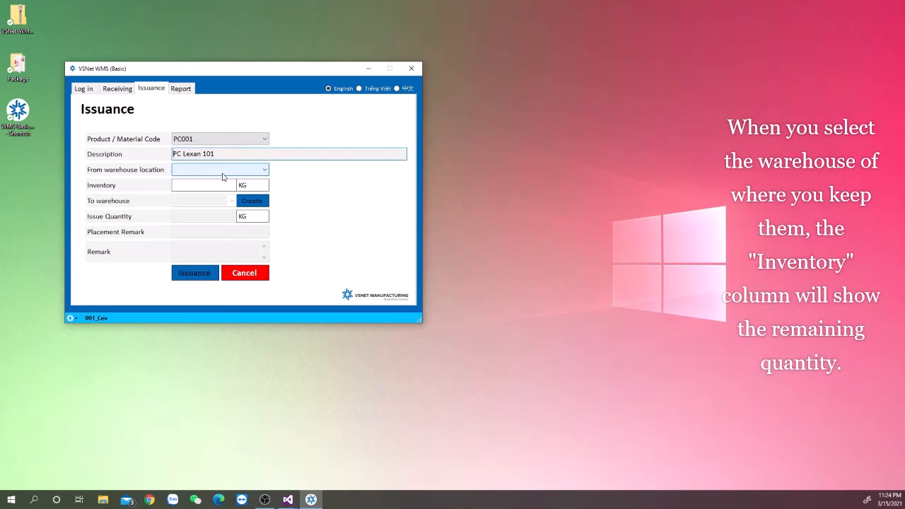
click(222, 175)
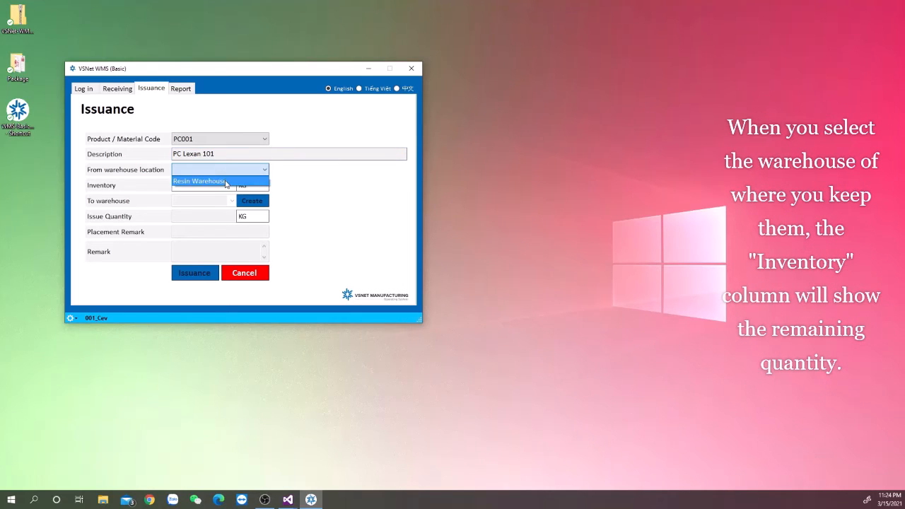
click(215, 185)
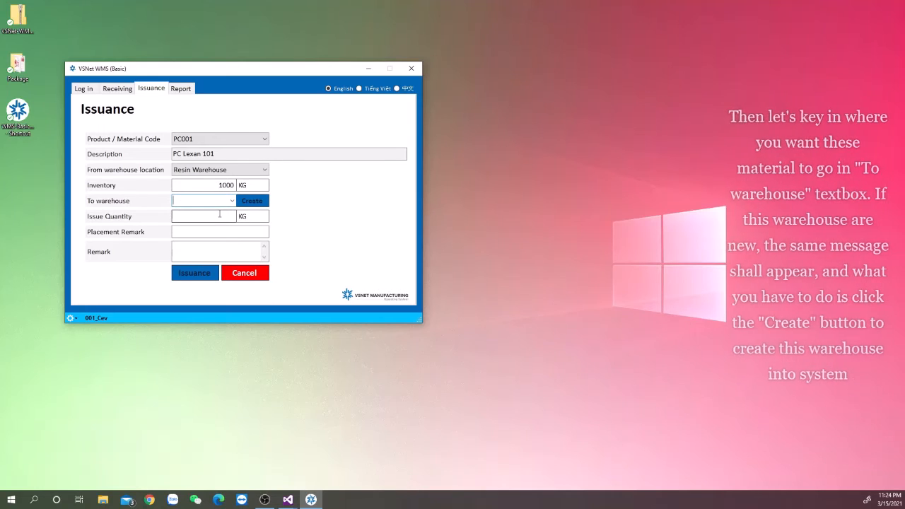
Step: Enter Production as the destination warehouse of the issuance and create it as a new warehouse location
click(181, 202)
text(Production)
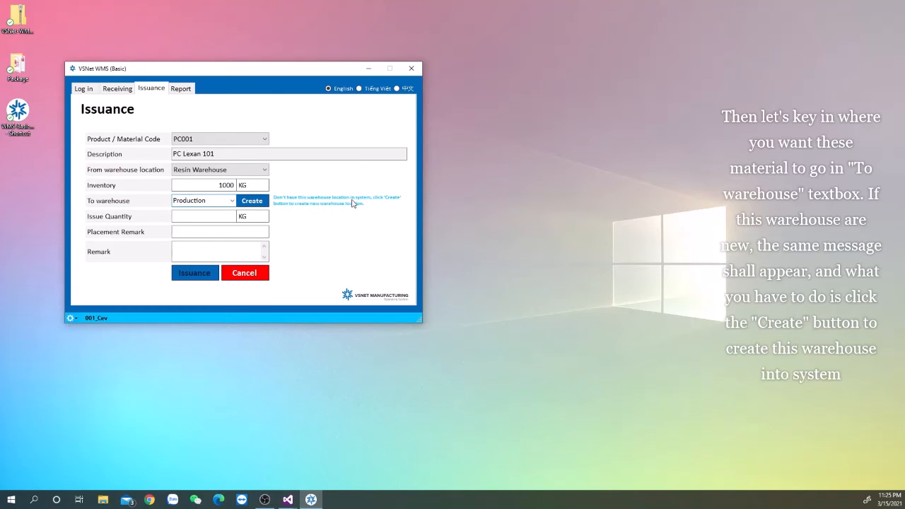
click(259, 204)
click(202, 216)
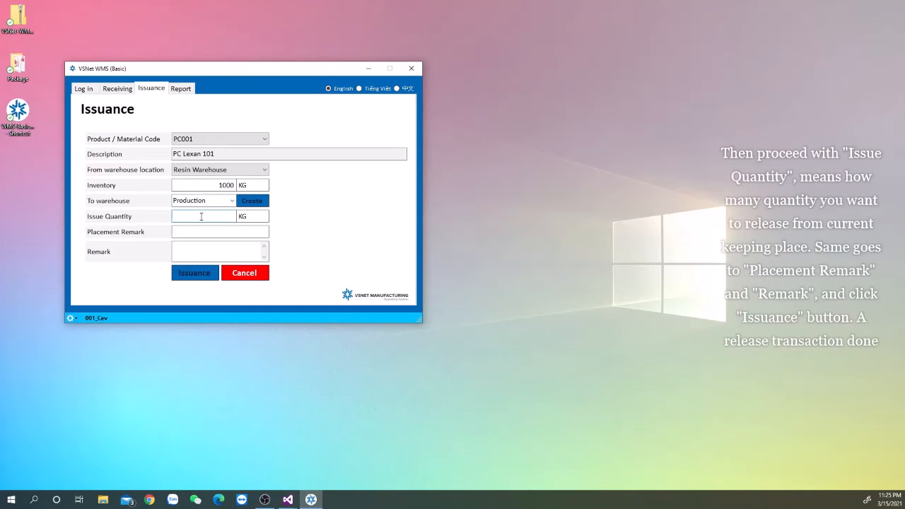
Step: Set the issue quantity to 250 KG and placement remark to Pallet A, add the work order number as remark, and submit the issuance
text(250)
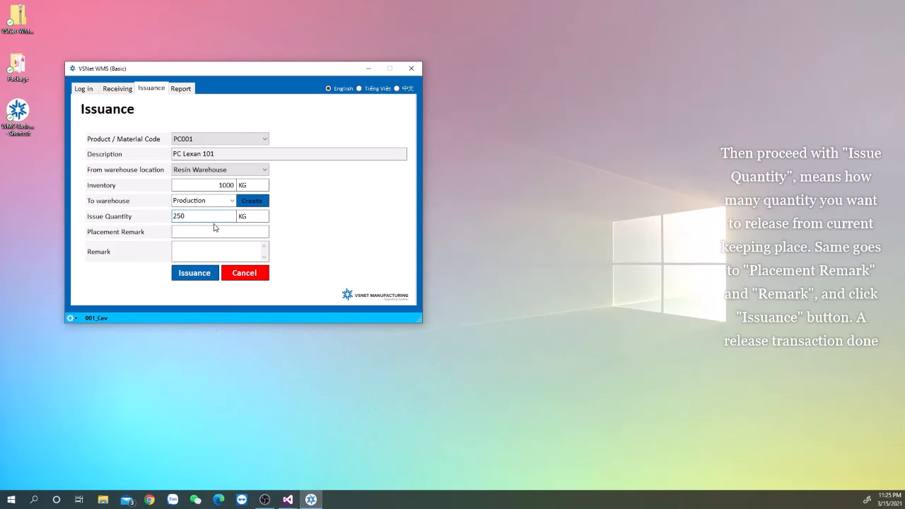
click(240, 232)
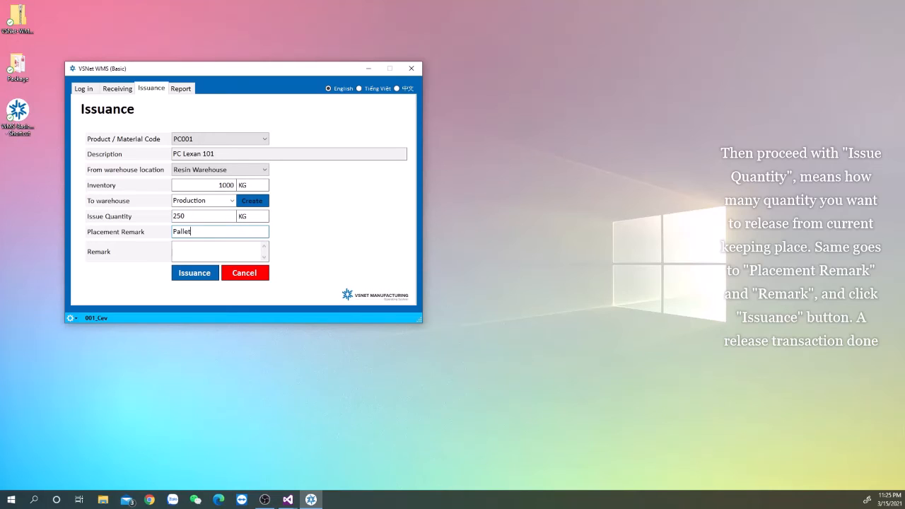
click(244, 250)
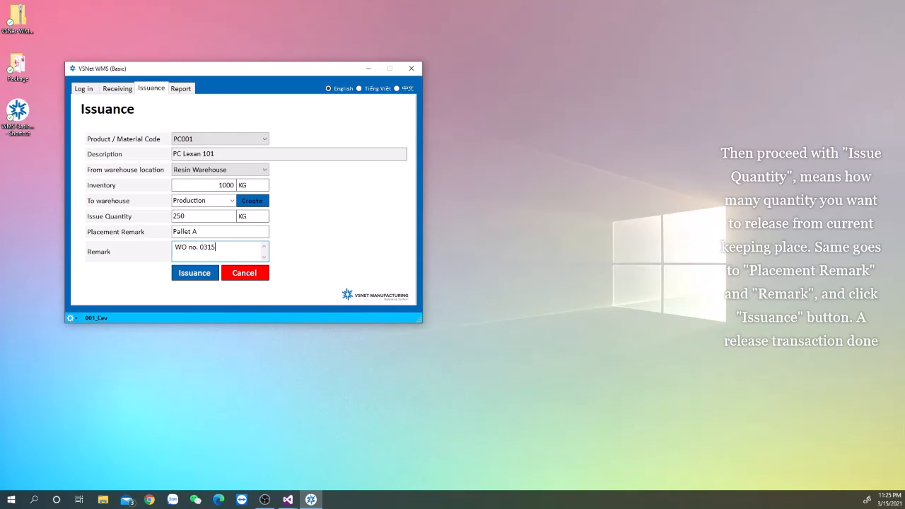
click(192, 273)
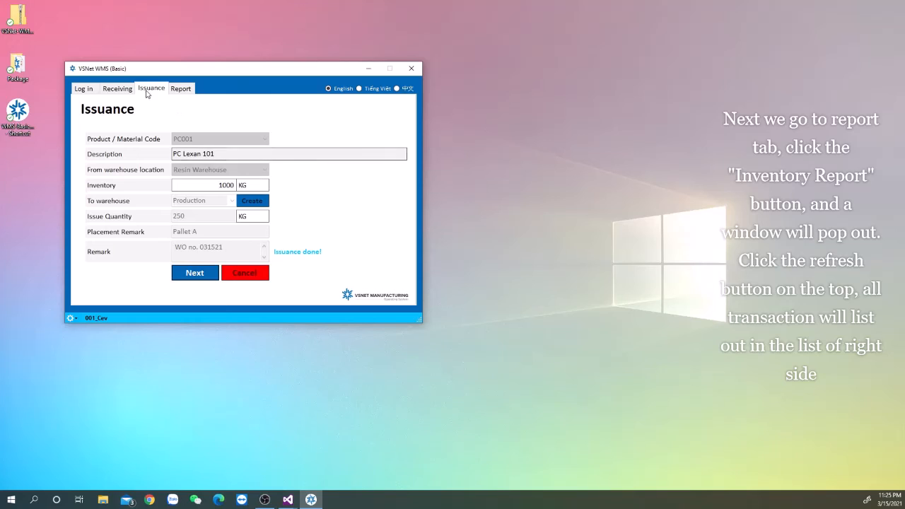
Step: Open the Inventory Report and refresh it to list all transactions
click(180, 88)
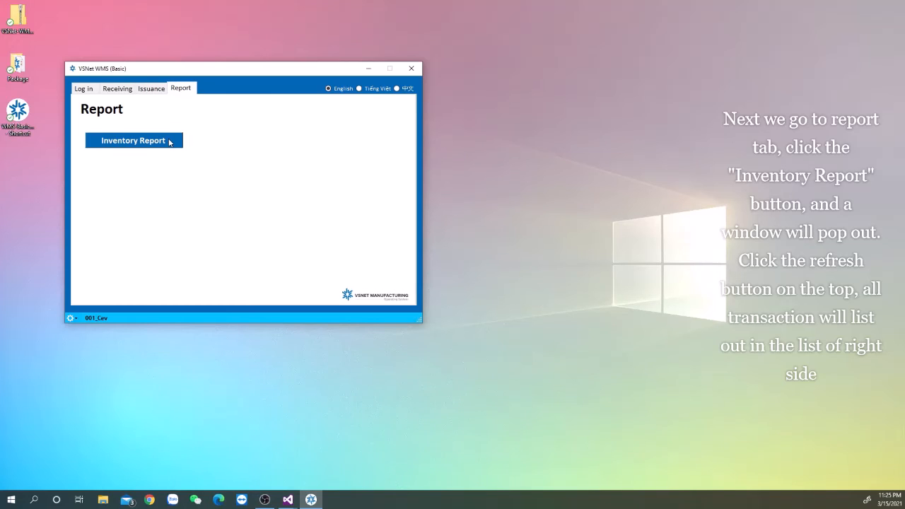
click(169, 142)
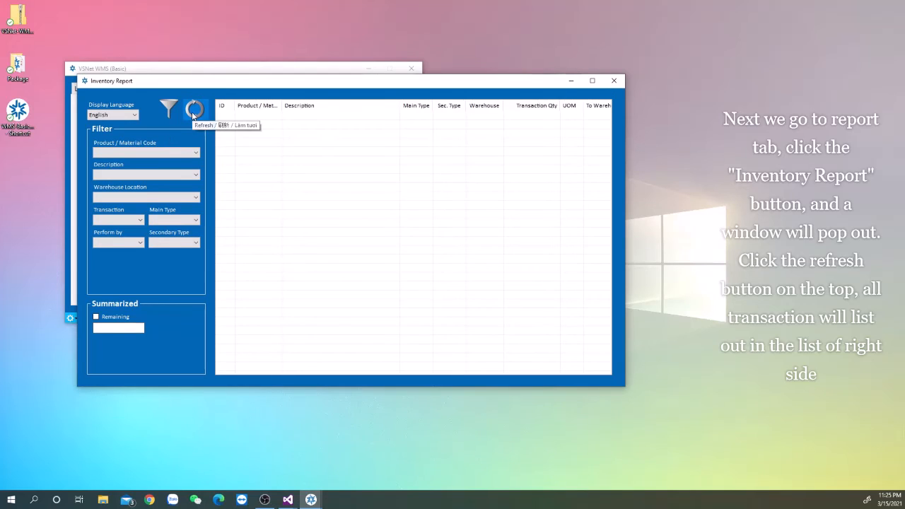
click(192, 115)
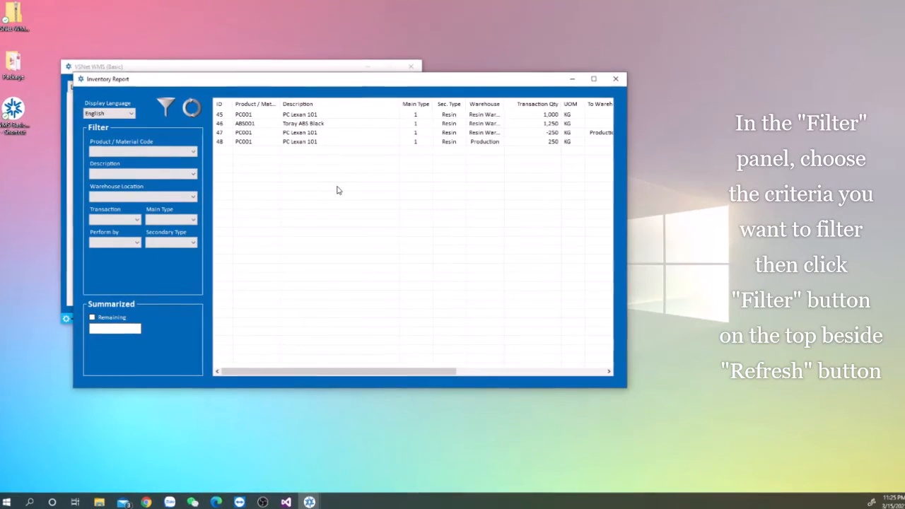
Step: Filter the inventory transactions by material code PC001, followed by material code ABS001
click(163, 152)
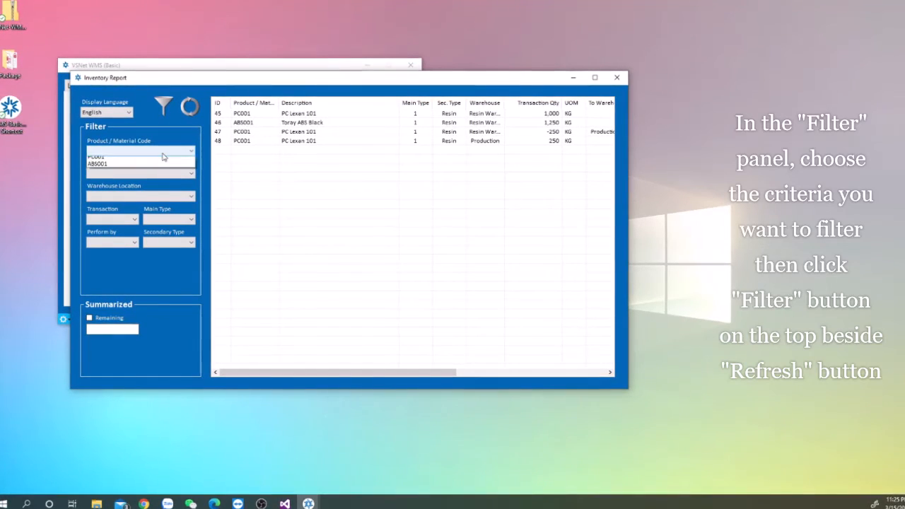
click(164, 162)
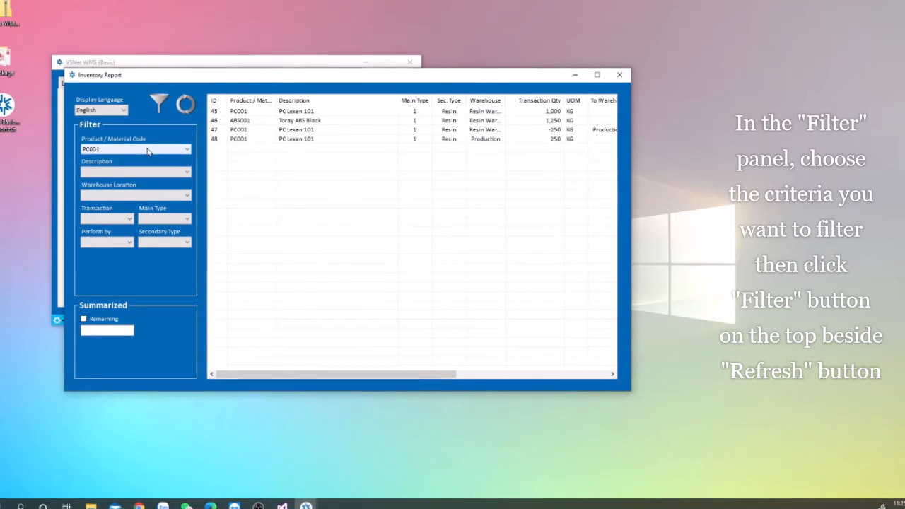
click(160, 107)
click(160, 148)
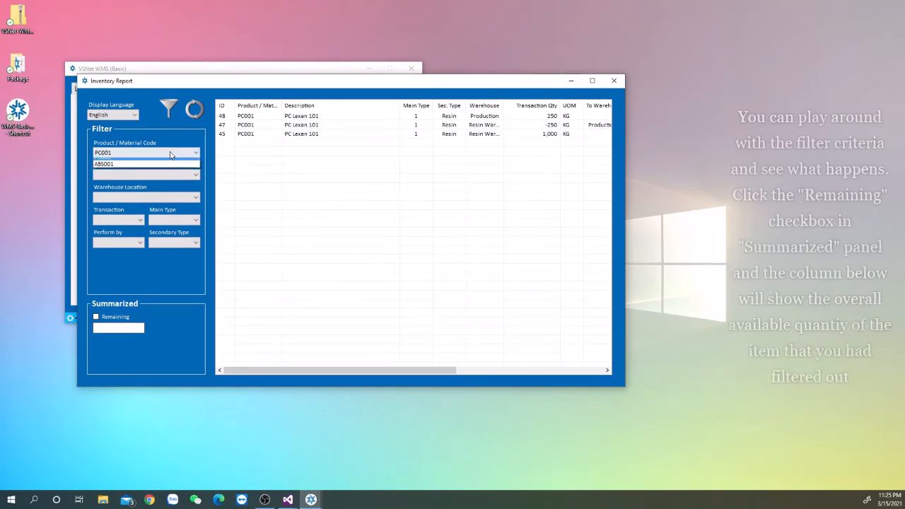
click(150, 168)
click(156, 107)
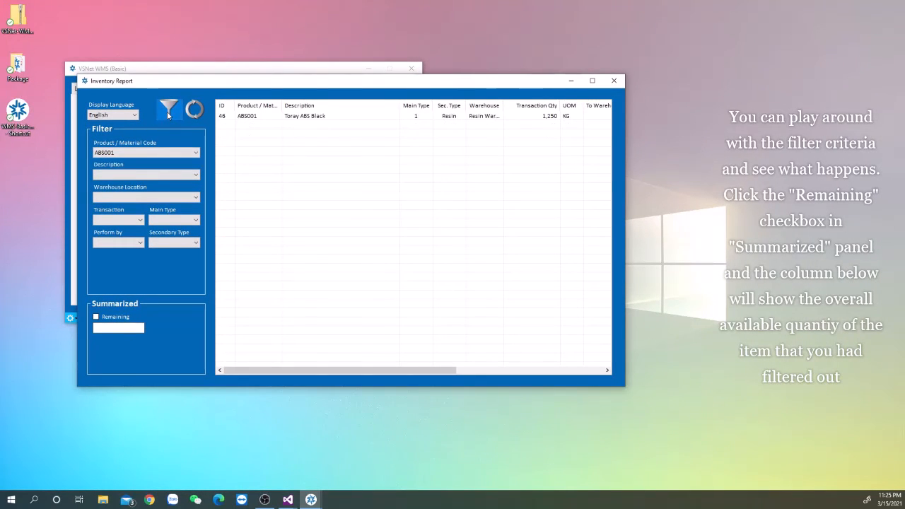
Step: Filter the report back to material code PC001 and show its overall remaining quantity
click(160, 152)
click(158, 165)
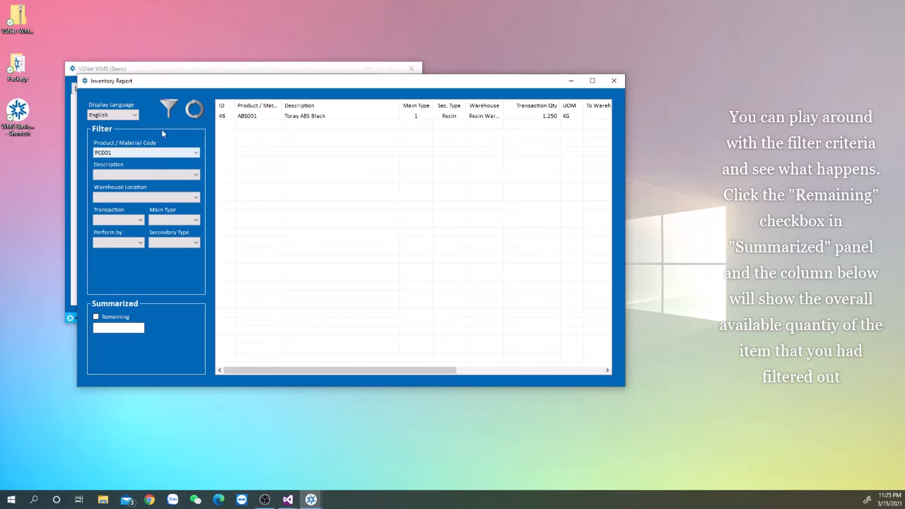
click(166, 110)
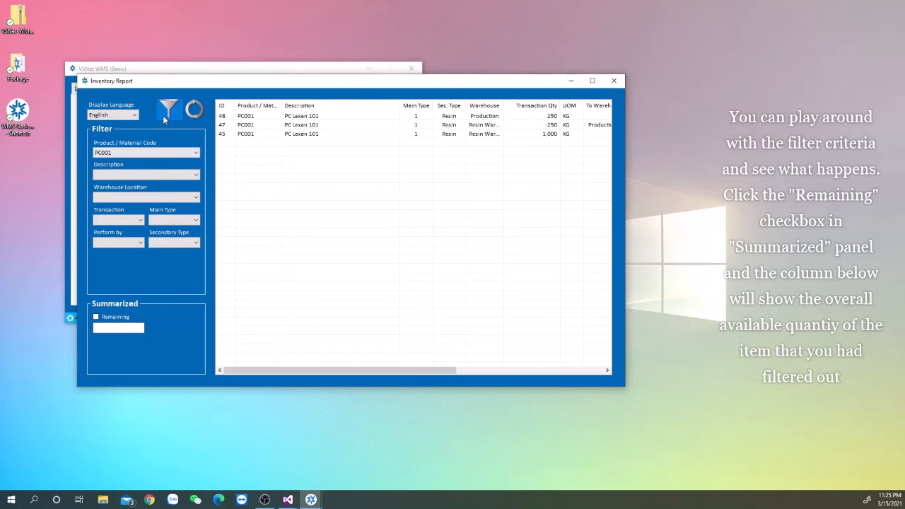
click(115, 318)
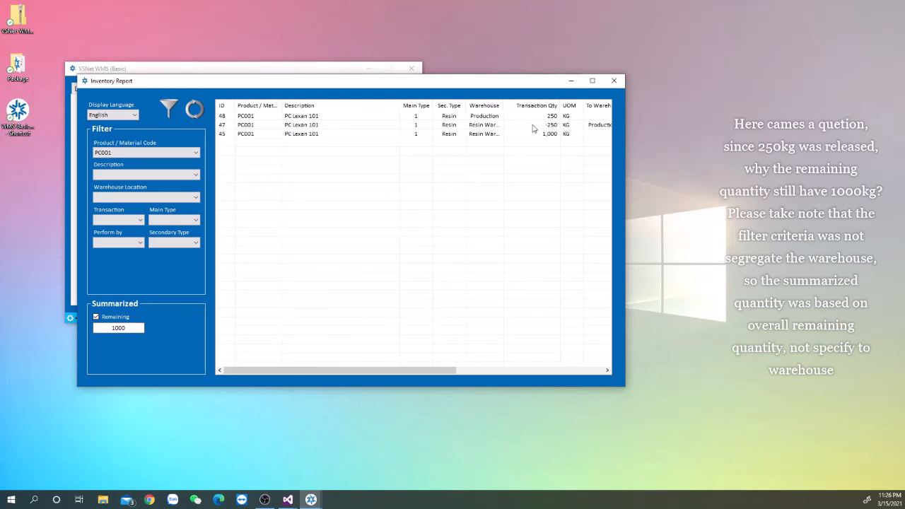
Step: Narrow the PC001 filter to the Resin Warehouse location and show the remaining quantity there
click(138, 200)
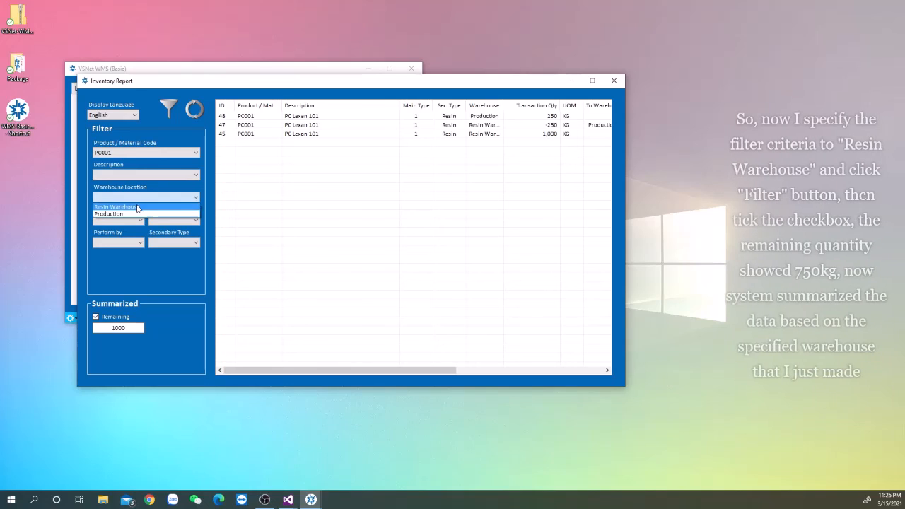
click(137, 207)
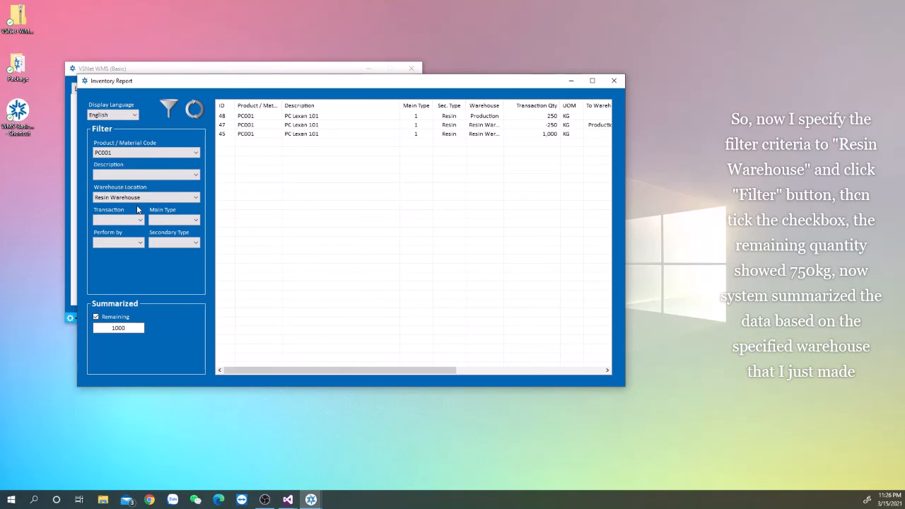
click(161, 117)
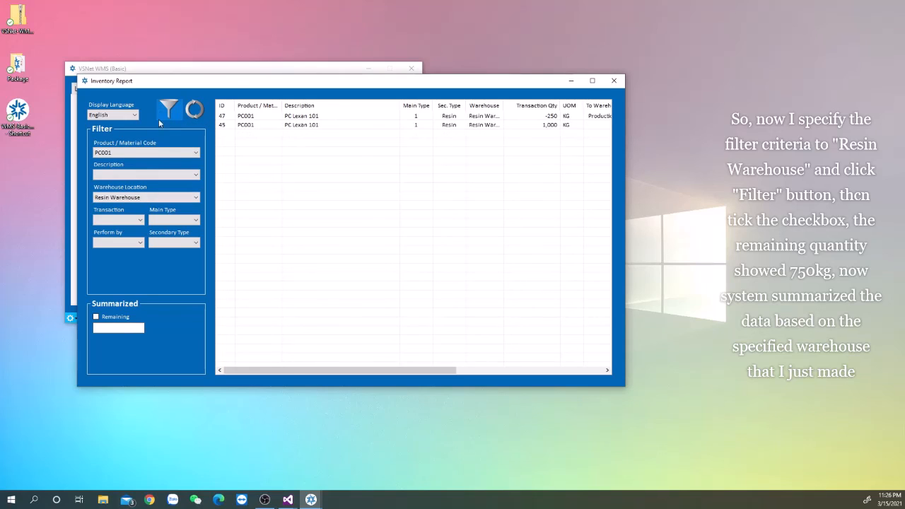
click(117, 317)
Step: Check the remaining quantity of PC001 in the Production warehouse and clear all filter criteria of the report
click(149, 197)
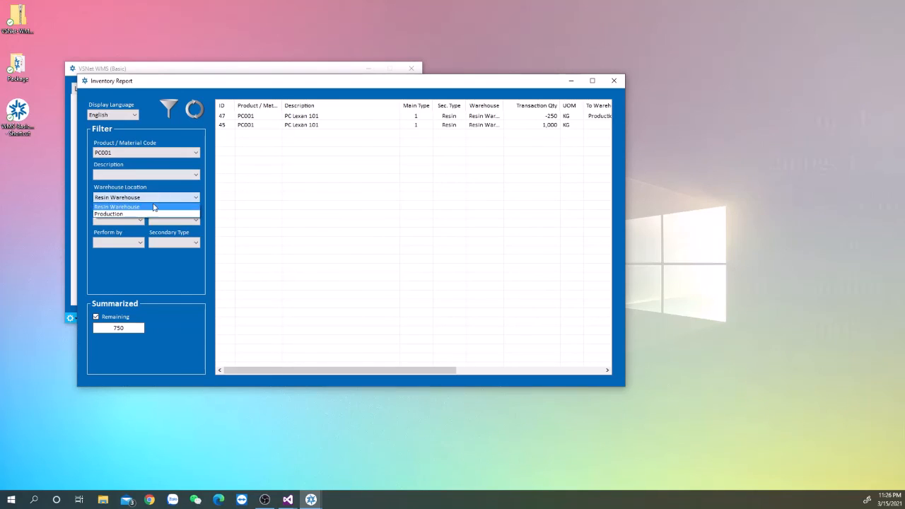
click(147, 213)
click(168, 108)
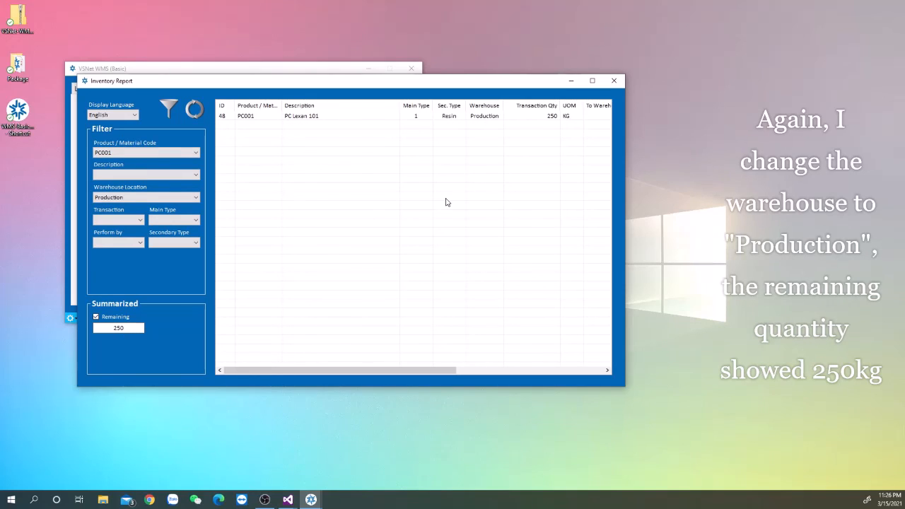
click(194, 110)
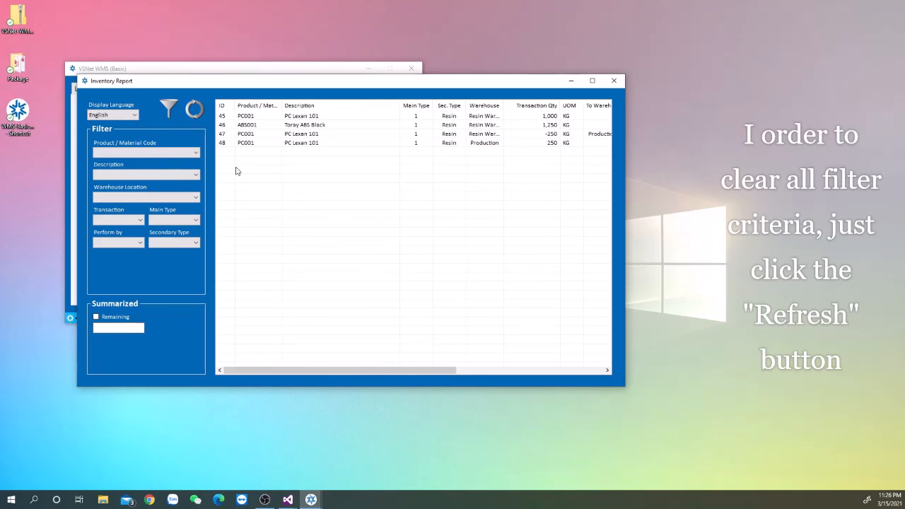